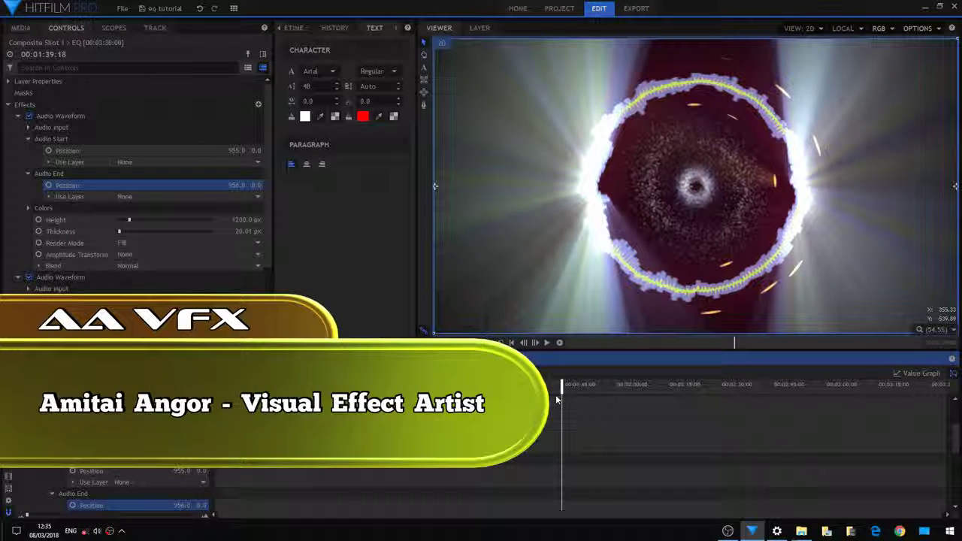
- Play the composite shot around the 1:53 mark and collapse the EQ layer's properties in the timeline
{"action": "left_click_drag", "start_coordinate": [561, 386], "coordinate": [597, 387]}
{"action": "key", "text": "space"}
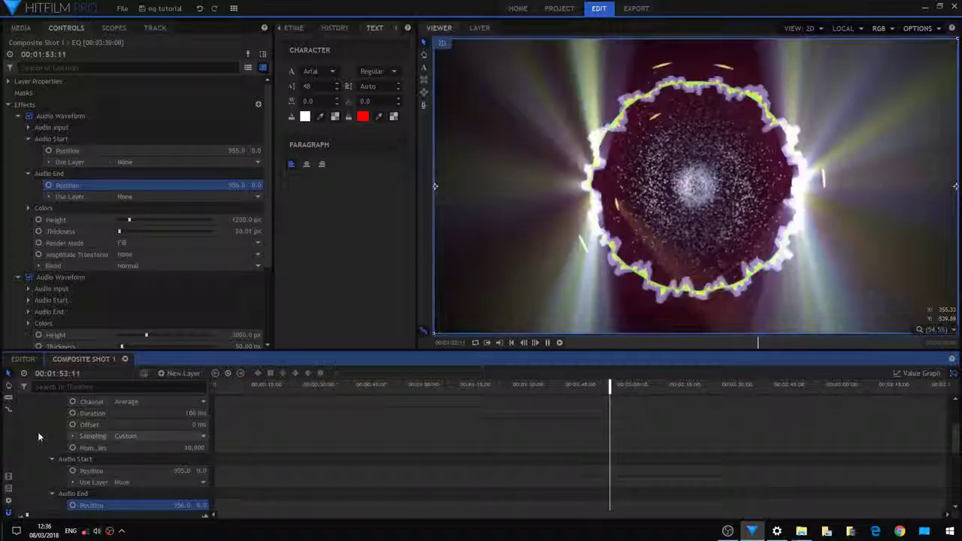
{"action": "scroll", "coordinate": [39, 430], "scroll_direction": "up", "scroll_amount": 5}
{"action": "left_click", "coordinate": [23, 412]}
{"action": "key", "text": "space"}
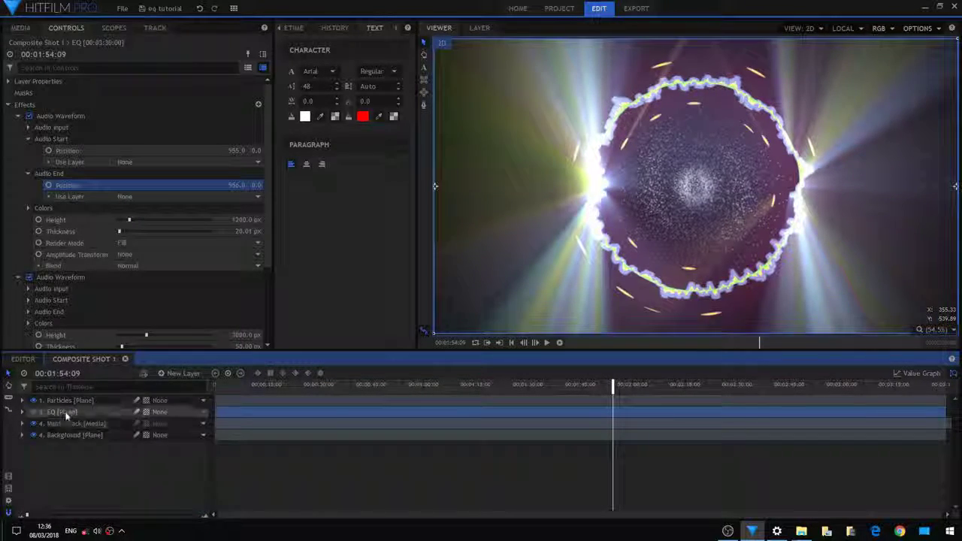
- Inspect the Background, Music Track, EQ and Particles layers, toggle the EQ layer's visibility, and move the playhead to 00:02:01:15
{"action": "left_click", "coordinate": [71, 30]}
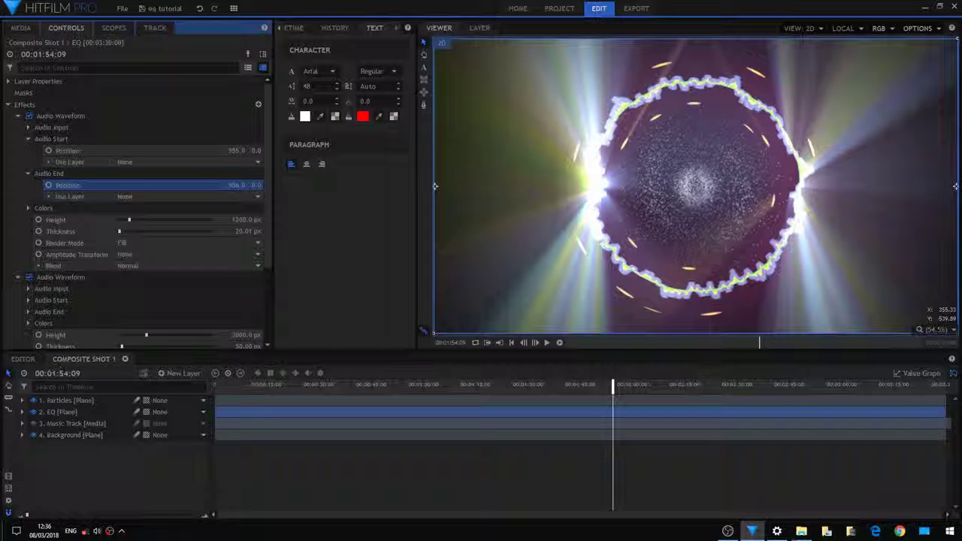
{"action": "left_click", "coordinate": [75, 436]}
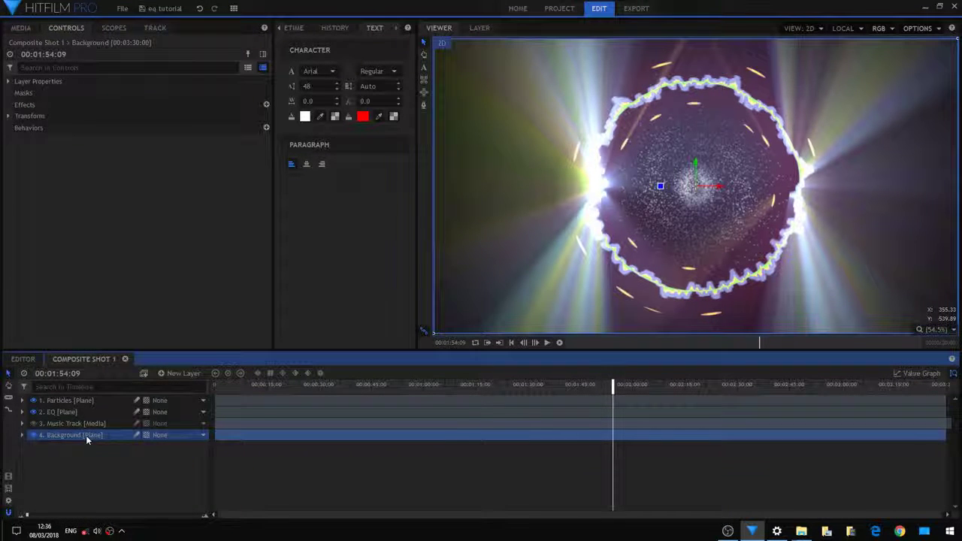
{"action": "left_click", "coordinate": [64, 424]}
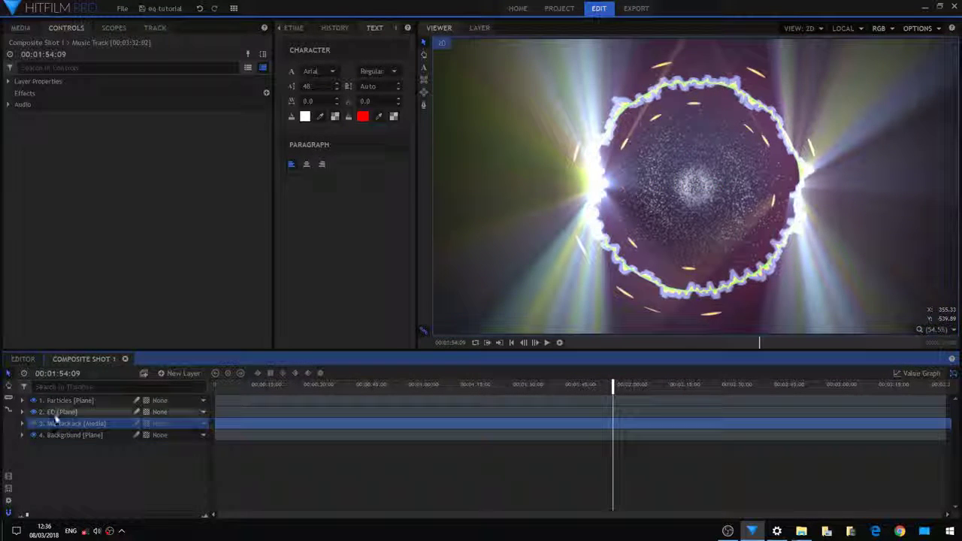
{"action": "left_click", "coordinate": [55, 414]}
{"action": "left_click", "coordinate": [34, 412]}
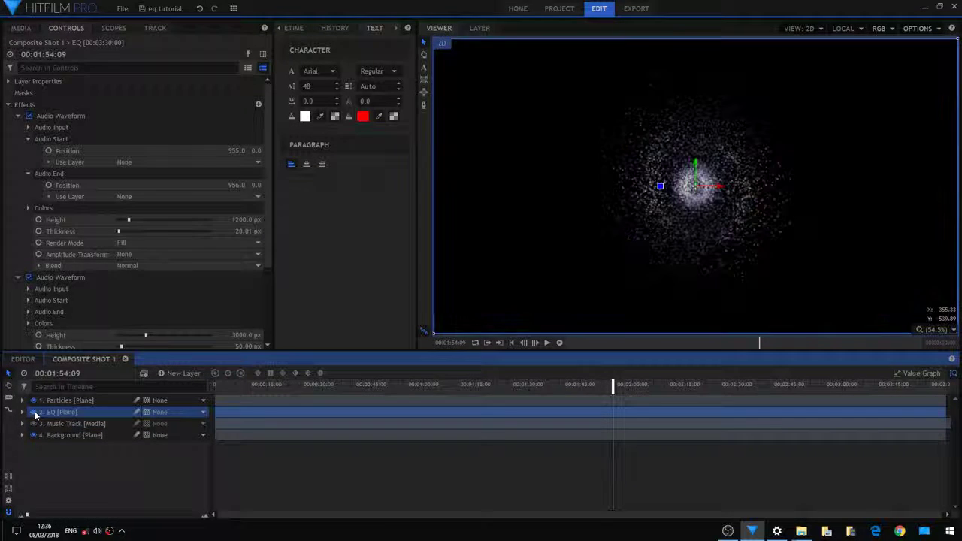
{"action": "left_click", "coordinate": [34, 413]}
{"action": "left_click", "coordinate": [60, 402]}
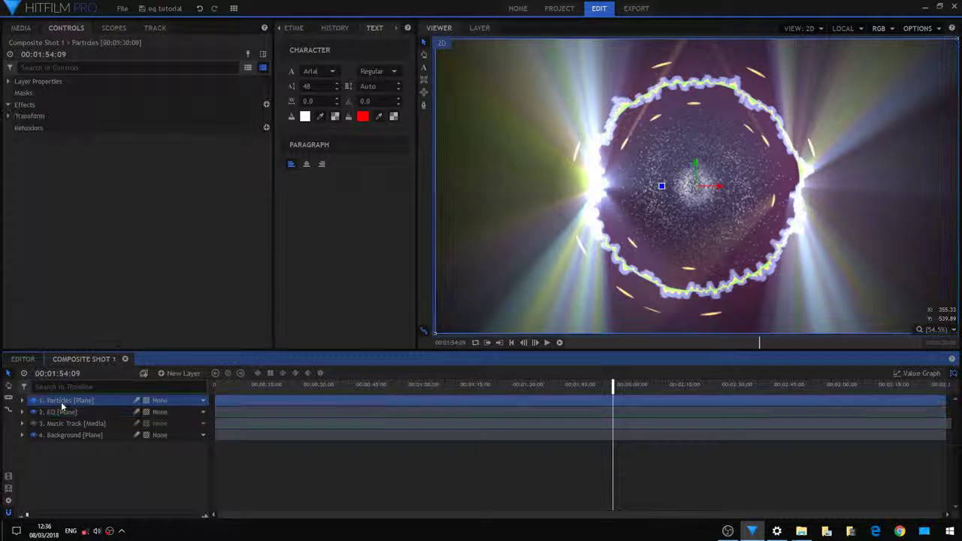
{"action": "left_click_drag", "start_coordinate": [615, 385], "coordinate": [639, 385]}
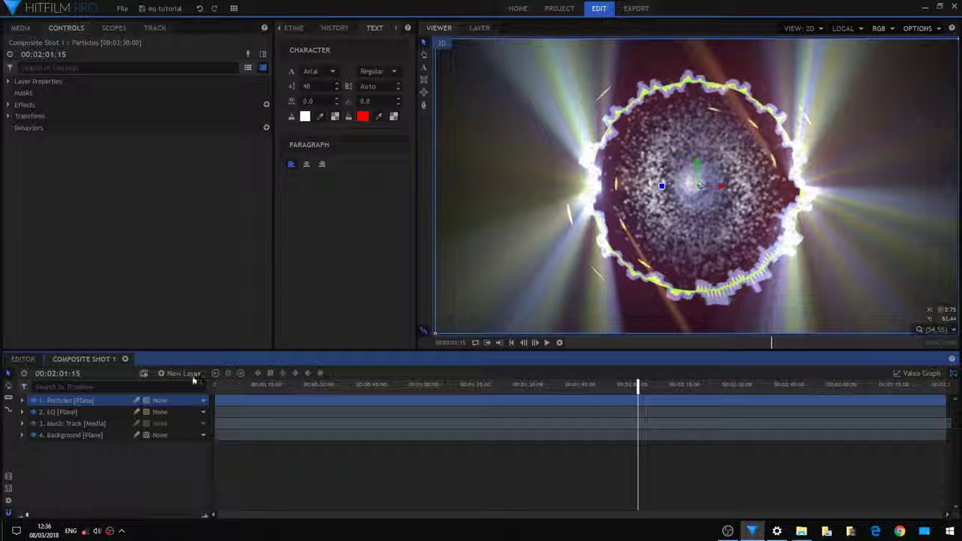
- Expand the EQ layer in the timeline and collapse both of its Audio Waveform effects, selecting the first one
{"action": "left_click", "coordinate": [71, 414]}
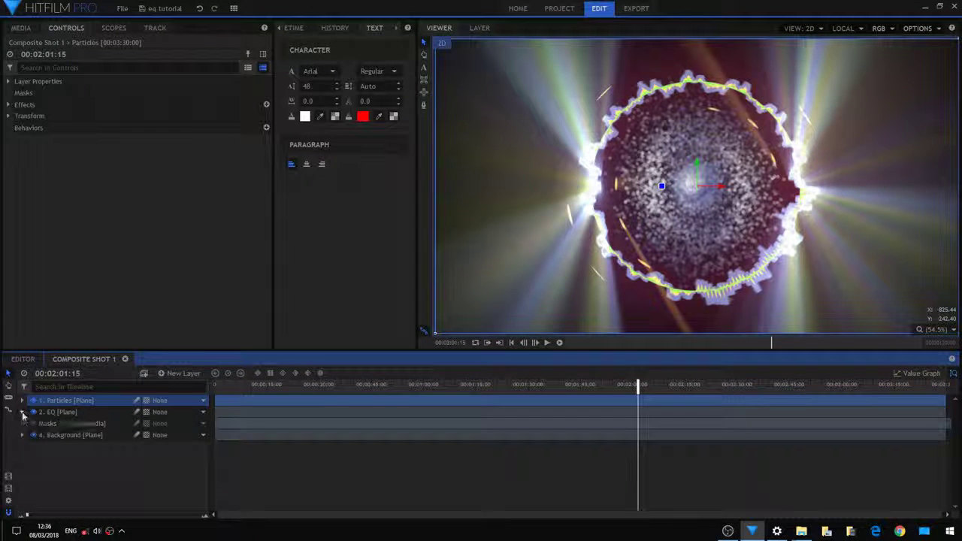
{"action": "left_click", "coordinate": [22, 412]}
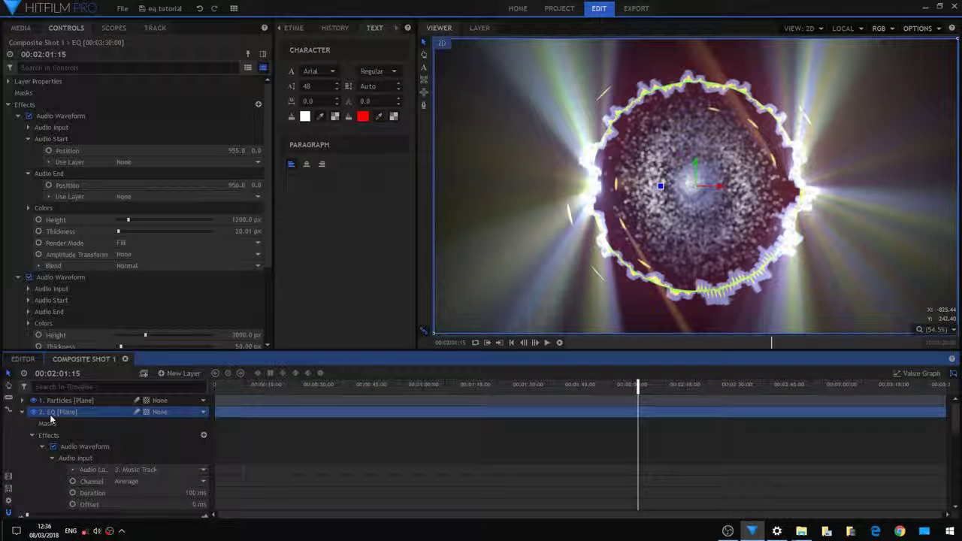
{"action": "left_click", "coordinate": [18, 117]}
{"action": "left_click", "coordinate": [18, 128]}
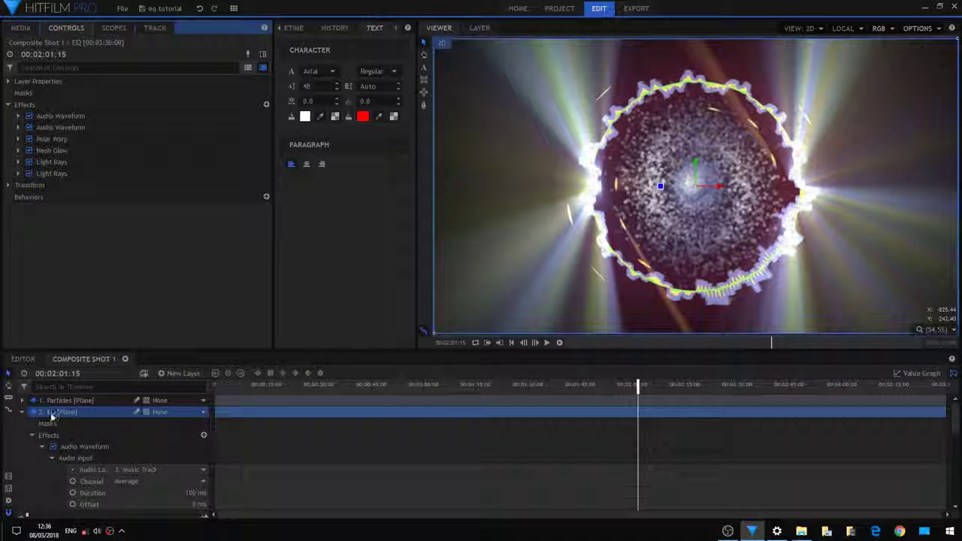
{"action": "left_click", "coordinate": [66, 117]}
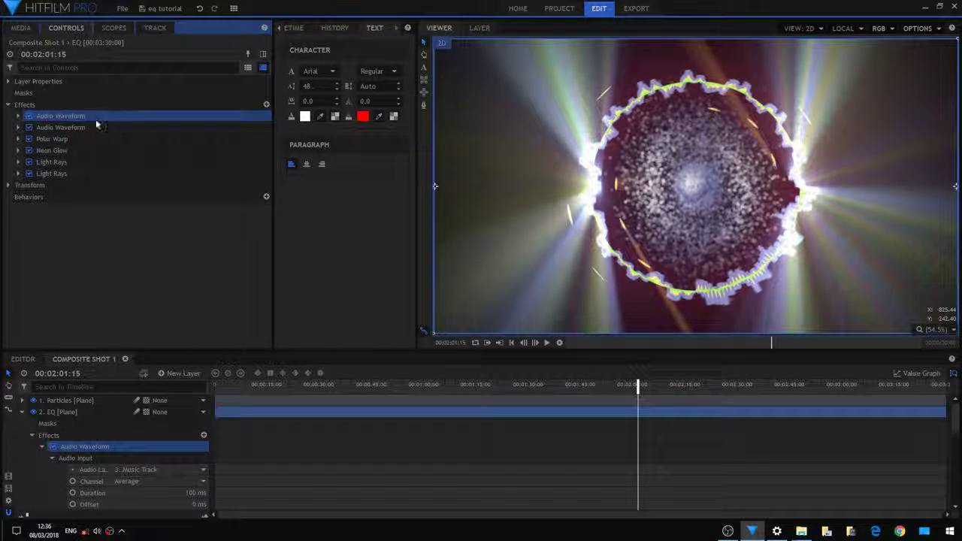
- Search the effects library for "audio" and locate the Audio Waveform effect
{"action": "left_click", "coordinate": [303, 31]}
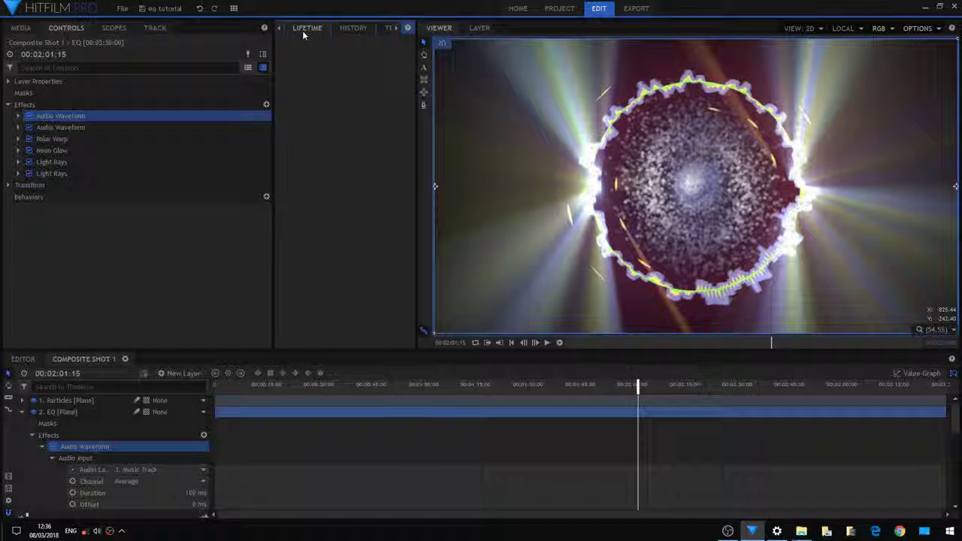
{"action": "left_click", "coordinate": [301, 28]}
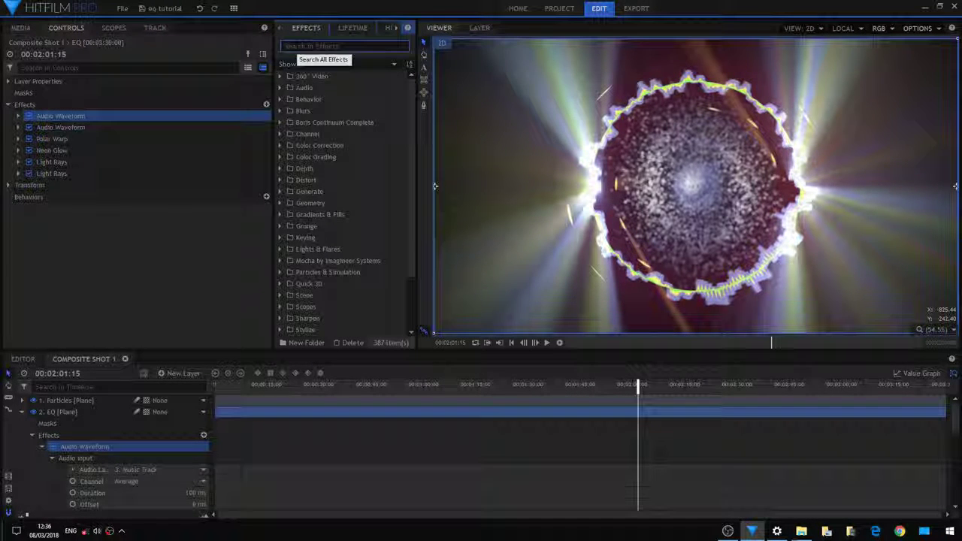
{"action": "type", "text": "audio"}
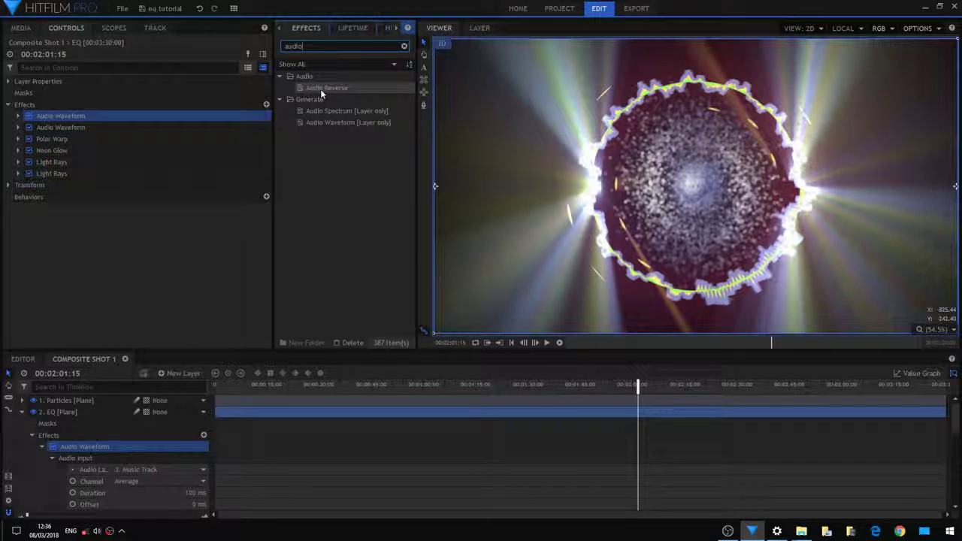
{"action": "left_click_drag", "start_coordinate": [344, 111], "coordinate": [50, 122]}
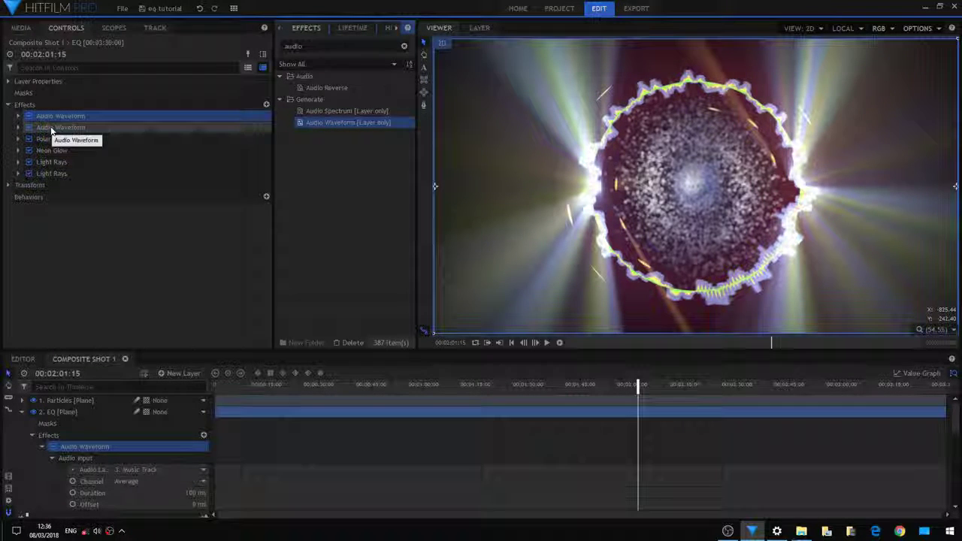
- Switch the EQ layer's two Audio Waveform effects off and back on to compare their contributions
{"action": "left_click", "coordinate": [29, 117]}
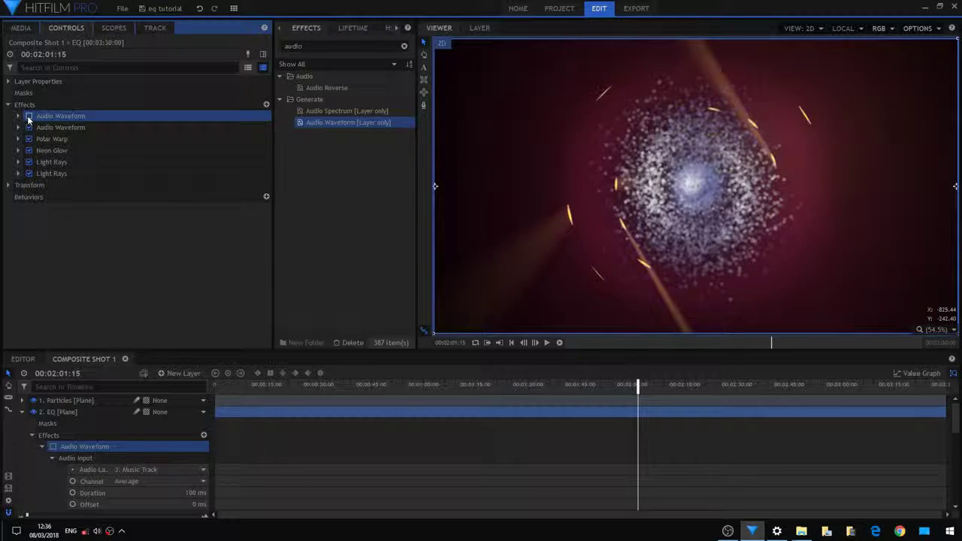
{"action": "left_click", "coordinate": [29, 117]}
{"action": "left_click", "coordinate": [28, 117]}
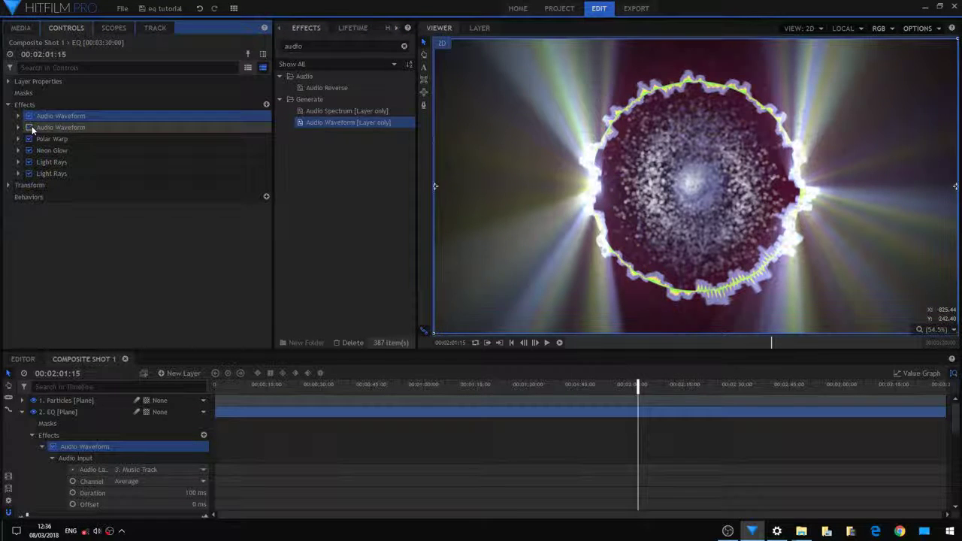
{"action": "left_click", "coordinate": [28, 117]}
{"action": "left_click", "coordinate": [31, 118]}
{"action": "left_click", "coordinate": [31, 118]}
{"action": "left_click_drag", "start_coordinate": [30, 118], "coordinate": [30, 126]}
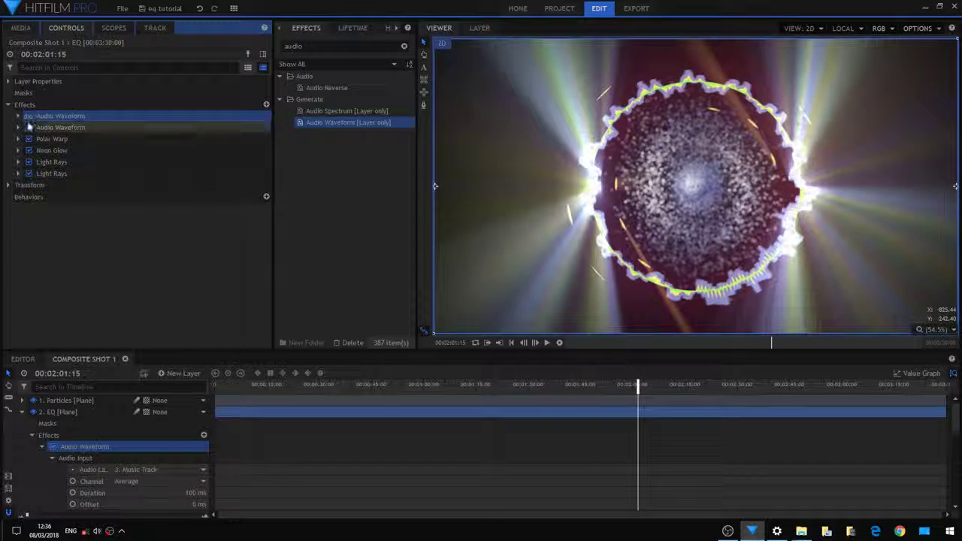
{"action": "left_click", "coordinate": [29, 128]}
{"action": "left_click", "coordinate": [28, 128]}
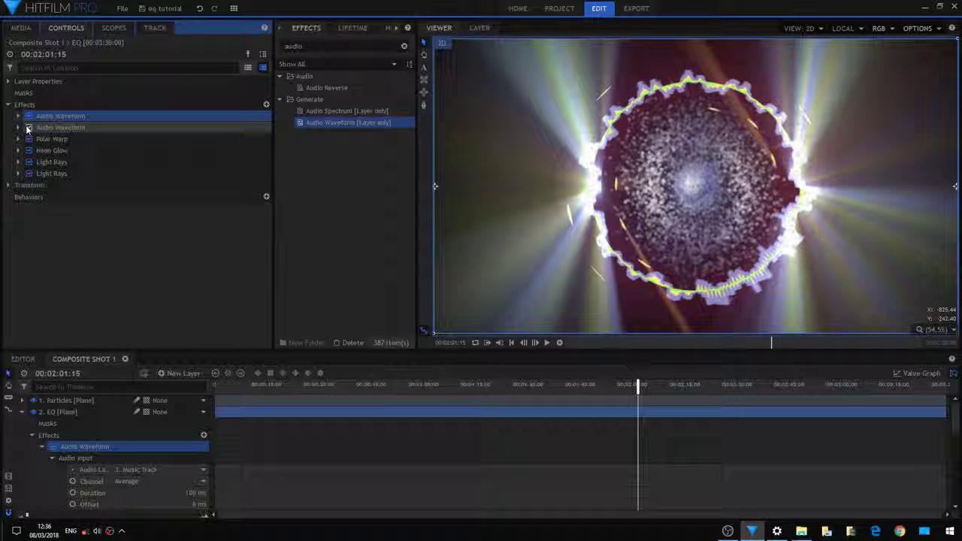
{"action": "left_click", "coordinate": [29, 127]}
{"action": "left_click", "coordinate": [28, 128]}
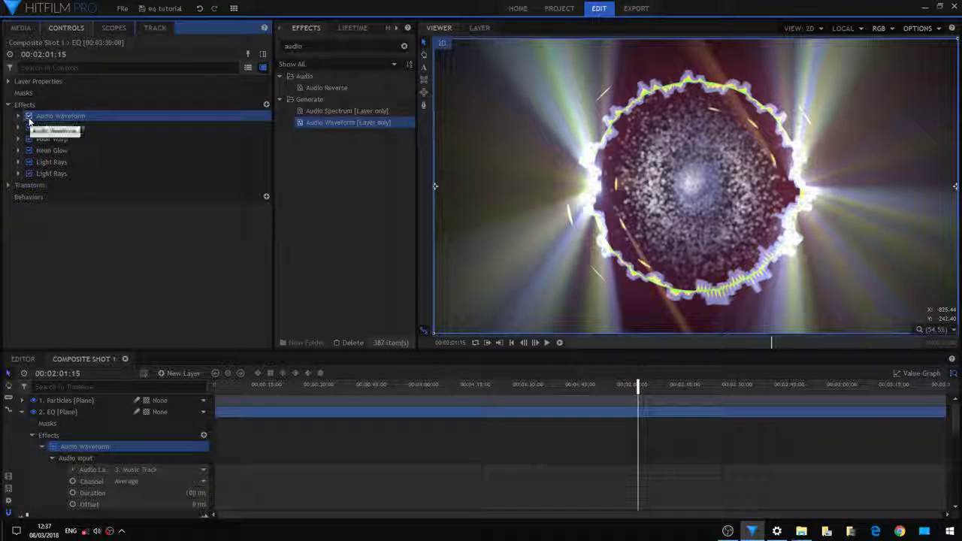
{"action": "left_click", "coordinate": [28, 117]}
{"action": "left_click", "coordinate": [28, 117]}
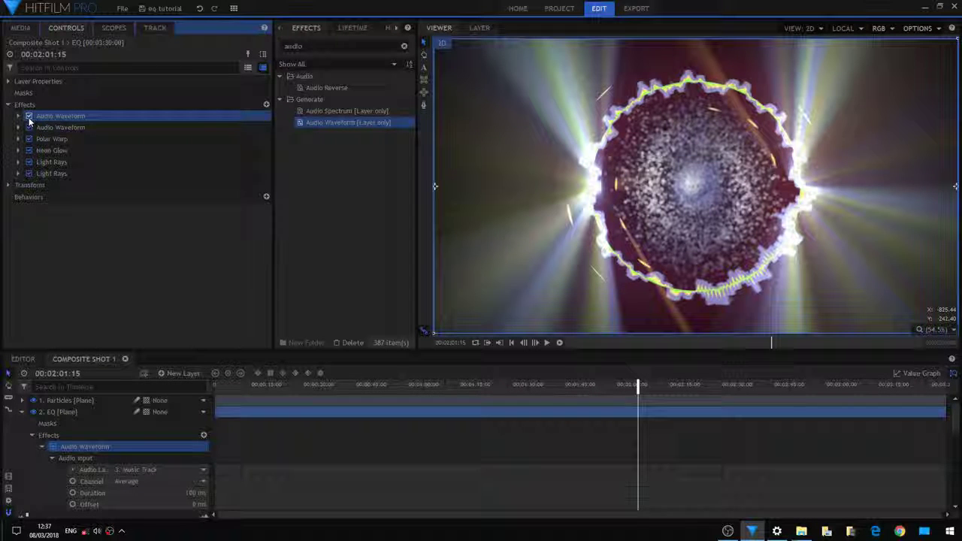
- Set the first Audio Waveform effect's height to 900 px and its thickness to 30.01 px
{"action": "left_click", "coordinate": [18, 127]}
{"action": "left_click", "coordinate": [18, 117]}
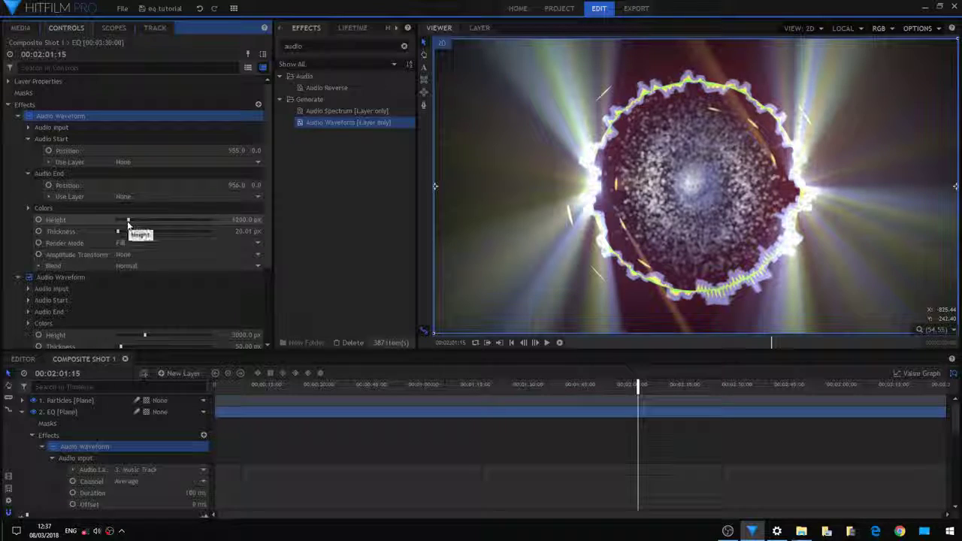
{"action": "mouse_move", "coordinate": [128, 224]}
{"action": "left_mouse_down"}
{"action": "mouse_move", "coordinate": [159, 227]}
{"action": "mouse_move", "coordinate": [131, 219]}
{"action": "mouse_move", "coordinate": [124, 230]}
{"action": "left_mouse_up"}
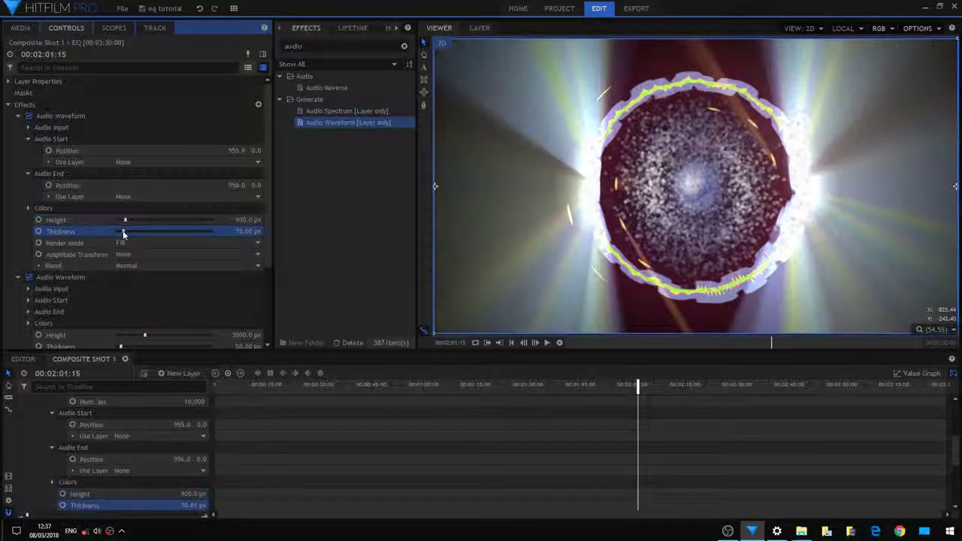
{"action": "left_click", "coordinate": [18, 116]}
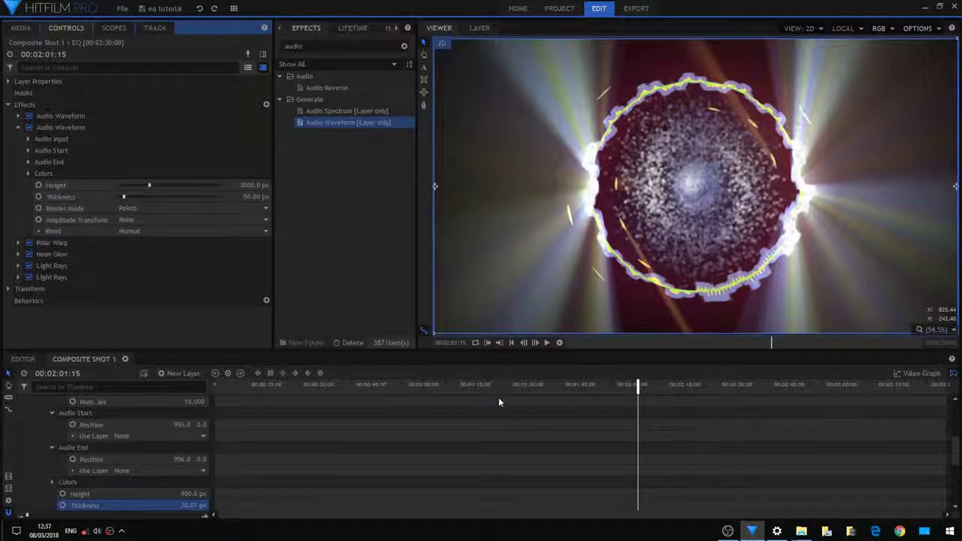
- Play the composite shot from about 1:24 and check the waveform ring at 00:01:36:13 and 00:01:52:04
{"action": "left_click", "coordinate": [505, 386]}
{"action": "key", "text": "space"}
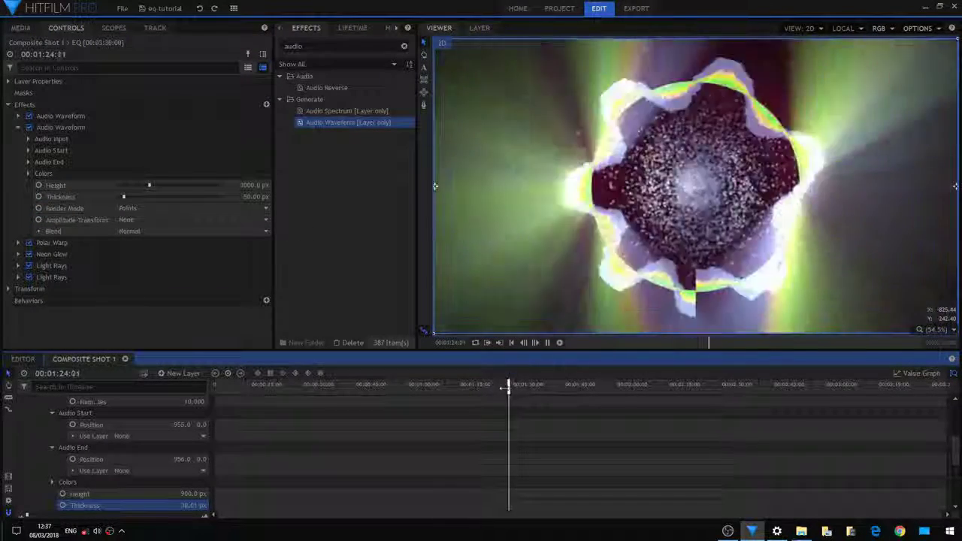
{"action": "key", "text": "space"}
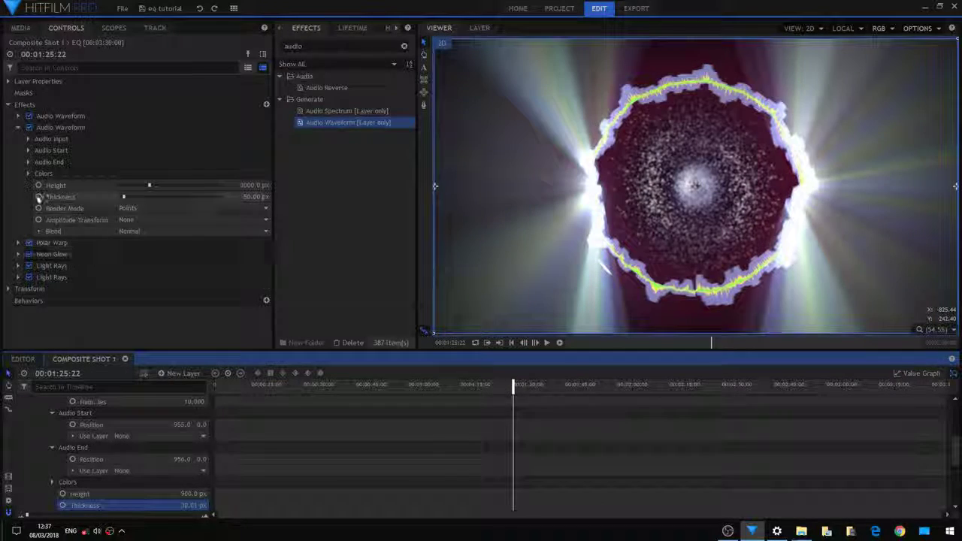
{"action": "left_click", "coordinate": [18, 127]}
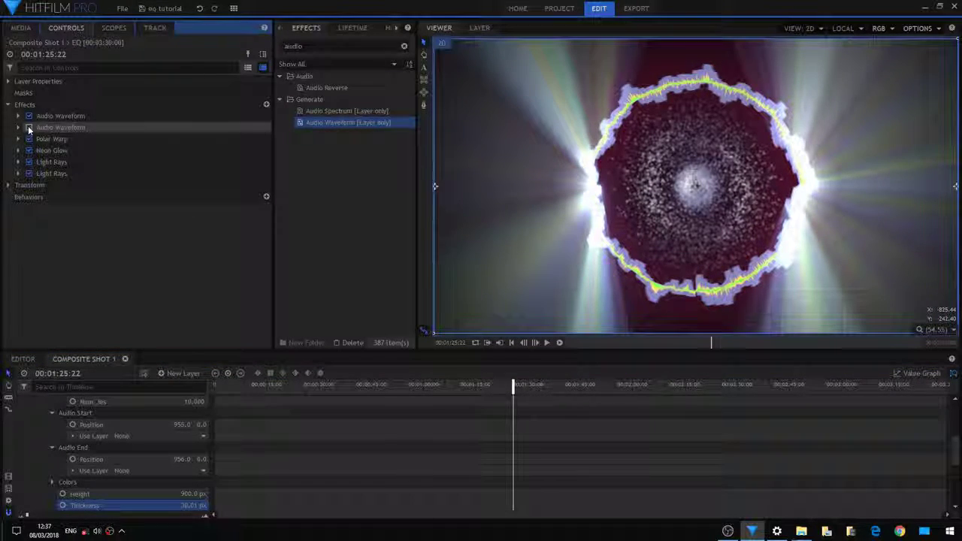
{"action": "left_click", "coordinate": [29, 128]}
{"action": "left_click_drag", "start_coordinate": [530, 388], "coordinate": [551, 388]}
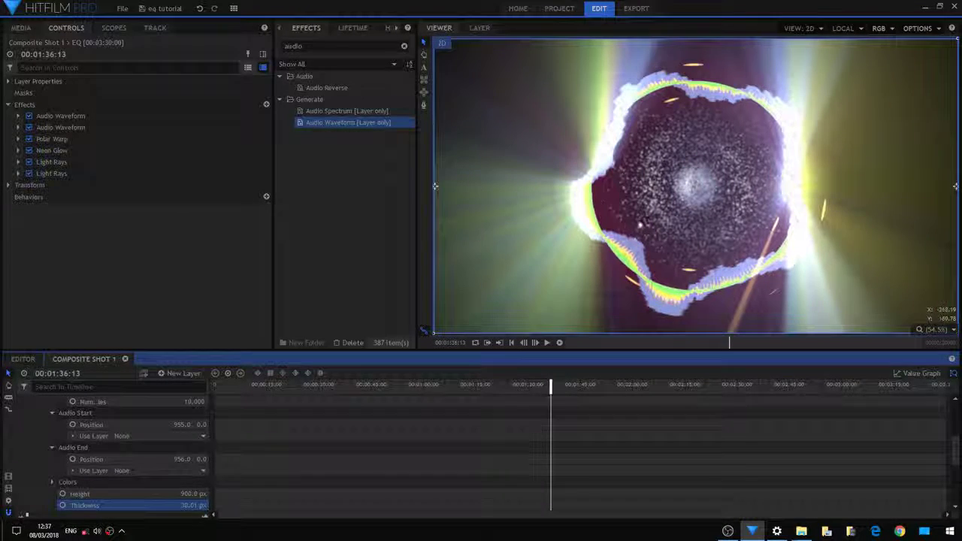
{"action": "left_click", "coordinate": [606, 385]}
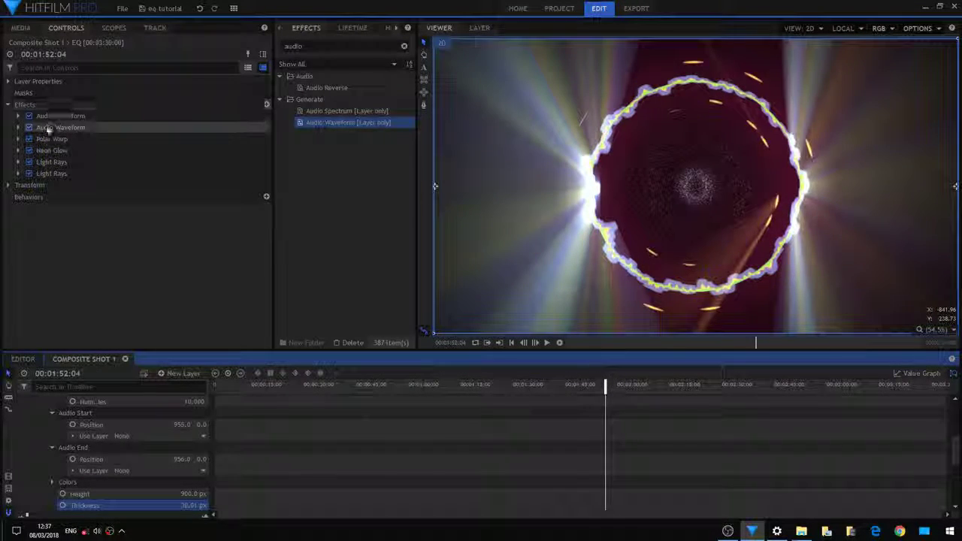
- Try the Lines, Fill and Bar Graph render modes on the second Audio Waveform effect and return it to Points
{"action": "left_click", "coordinate": [20, 128]}
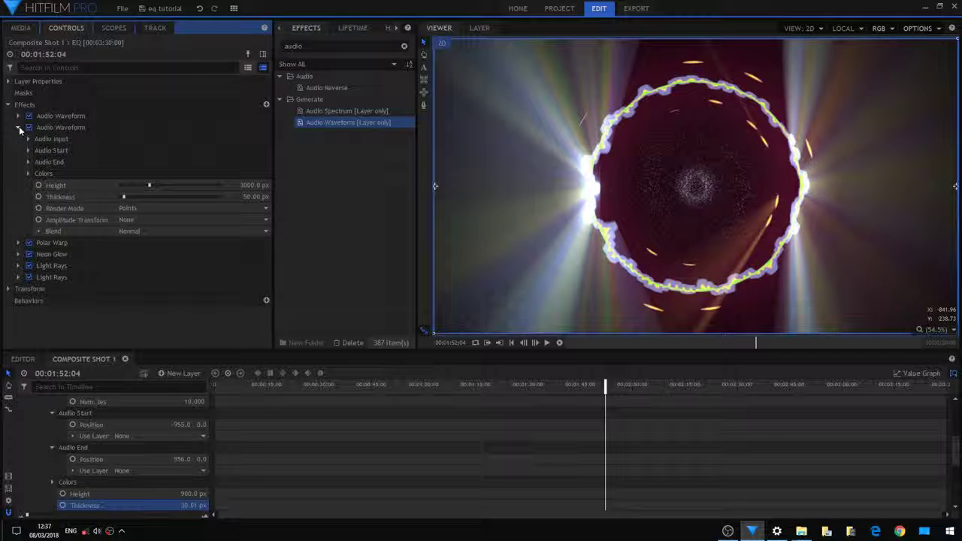
{"action": "left_click", "coordinate": [134, 280]}
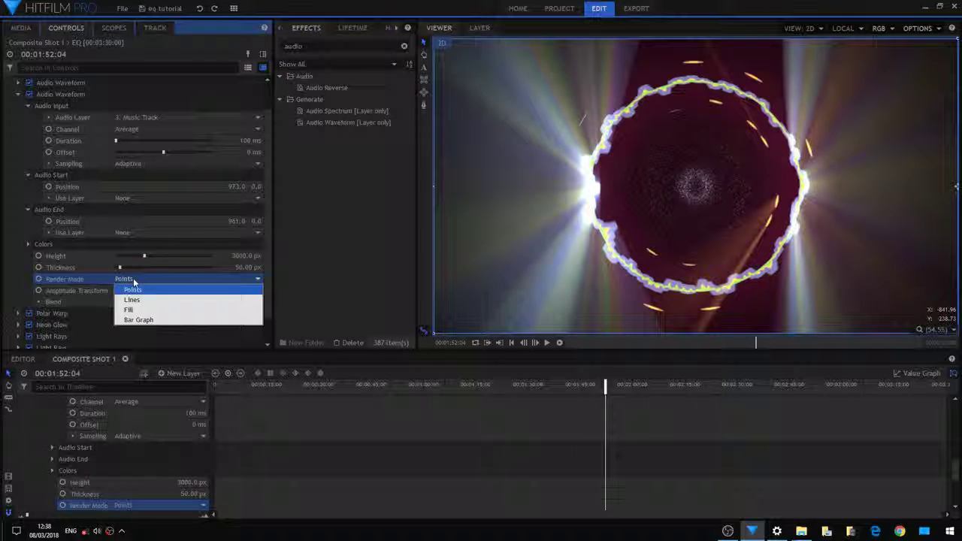
{"action": "left_click", "coordinate": [146, 299]}
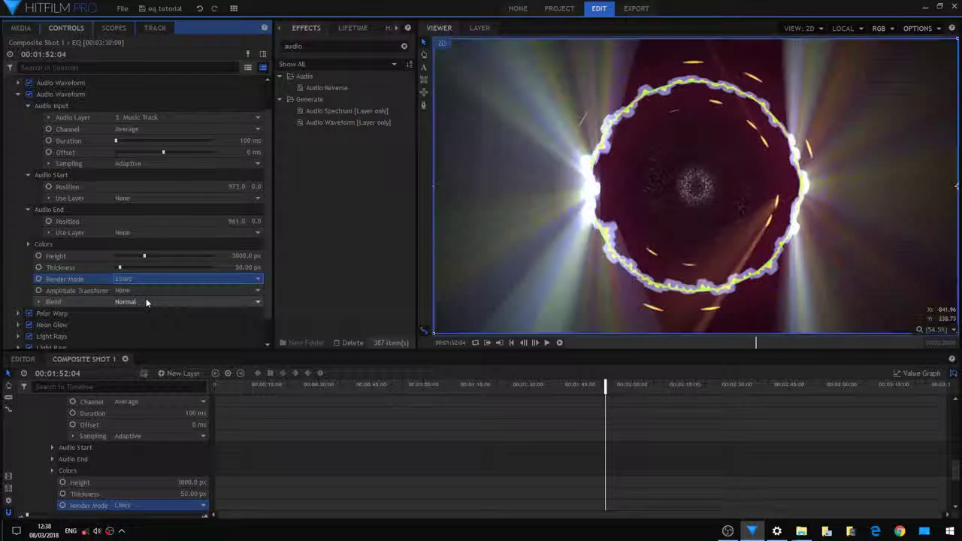
{"action": "key", "text": "Down"}
{"action": "key", "text": "Down"}
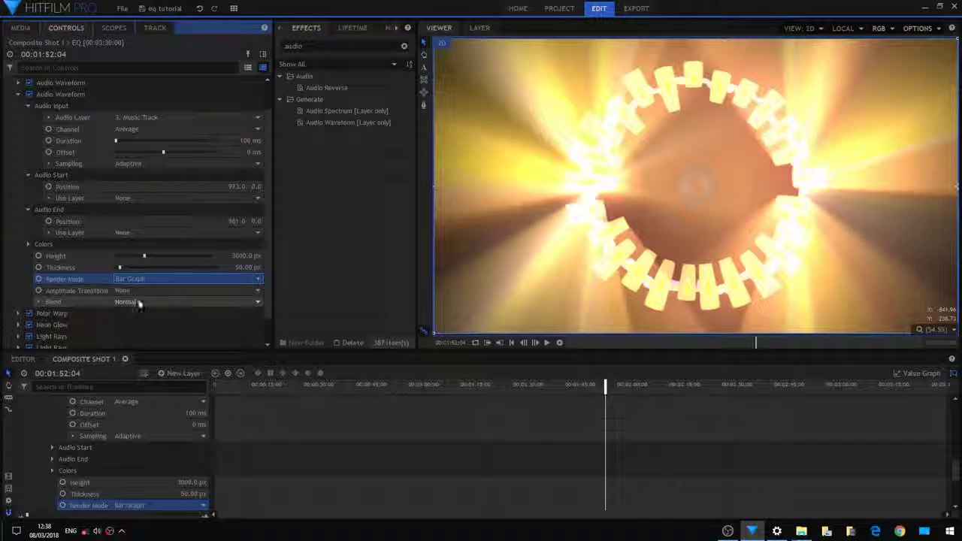
{"action": "key", "text": "Up"}
{"action": "key", "text": "Up"}
{"action": "key", "text": "Up"}
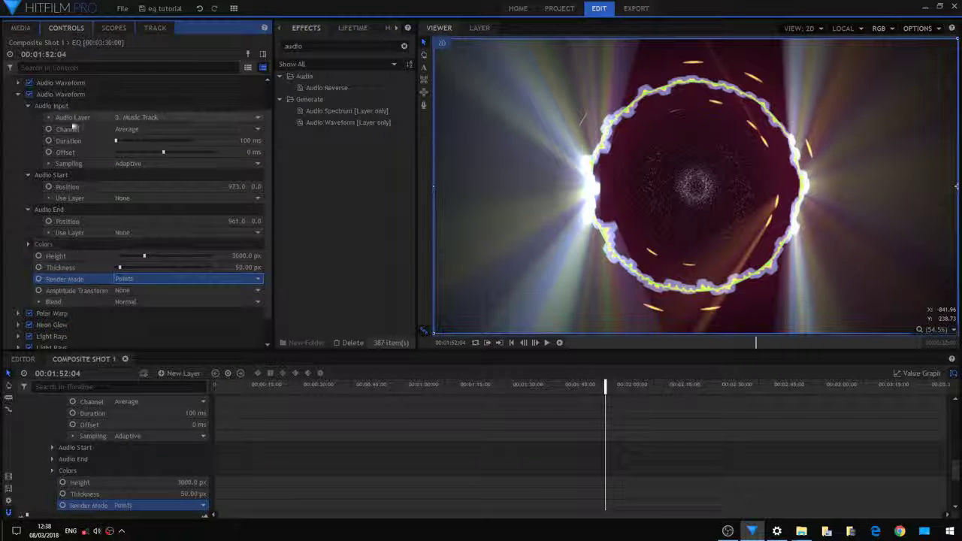
- Switch the second Audio Waveform effect off and back on, and disable the first one to view the second alone
{"action": "left_click", "coordinate": [29, 94]}
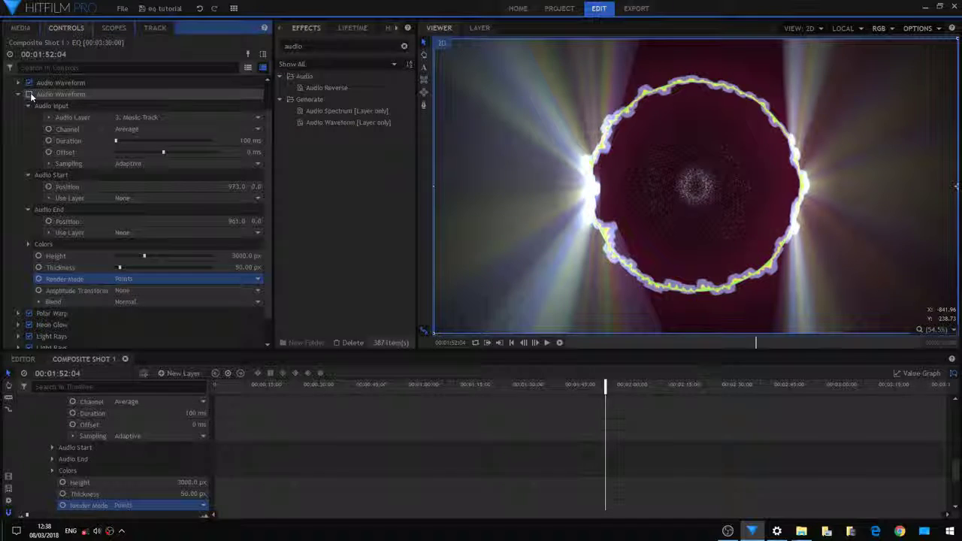
{"action": "left_click", "coordinate": [29, 94]}
{"action": "left_click", "coordinate": [30, 83]}
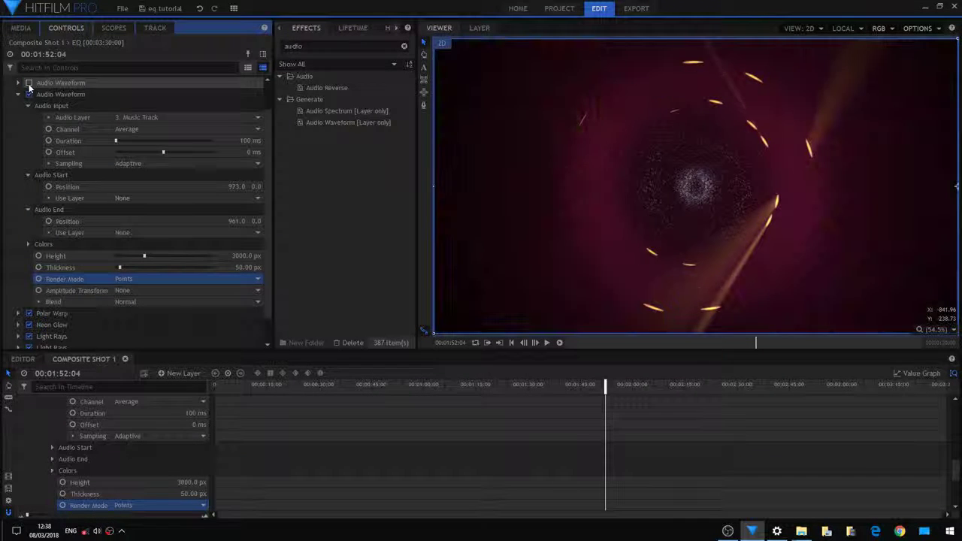
- Set the second Audio Waveform effect to the Bar Graph render mode with a height of 1700 px and a thickness of 10.01 px
{"action": "left_click", "coordinate": [132, 281]}
{"action": "left_click", "coordinate": [137, 320]}
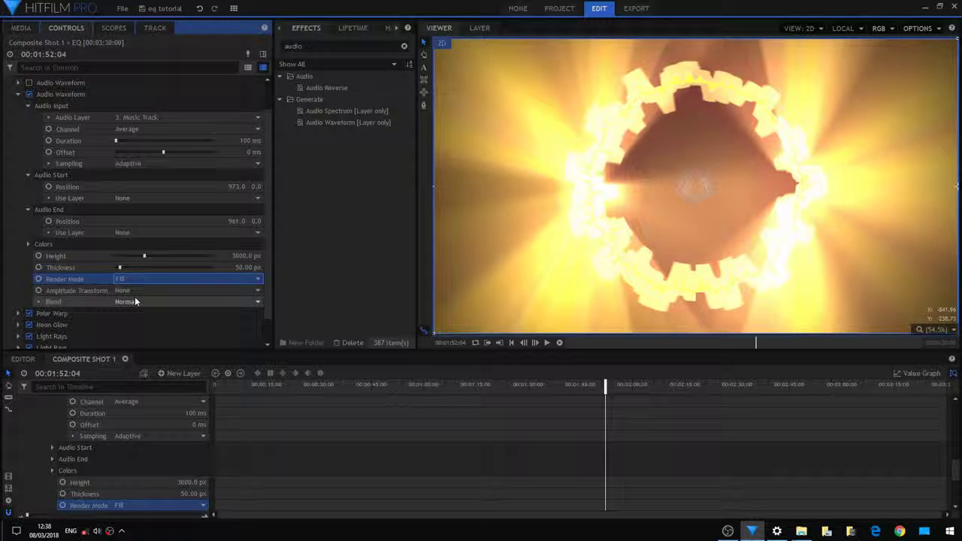
{"action": "key", "text": "Down"}
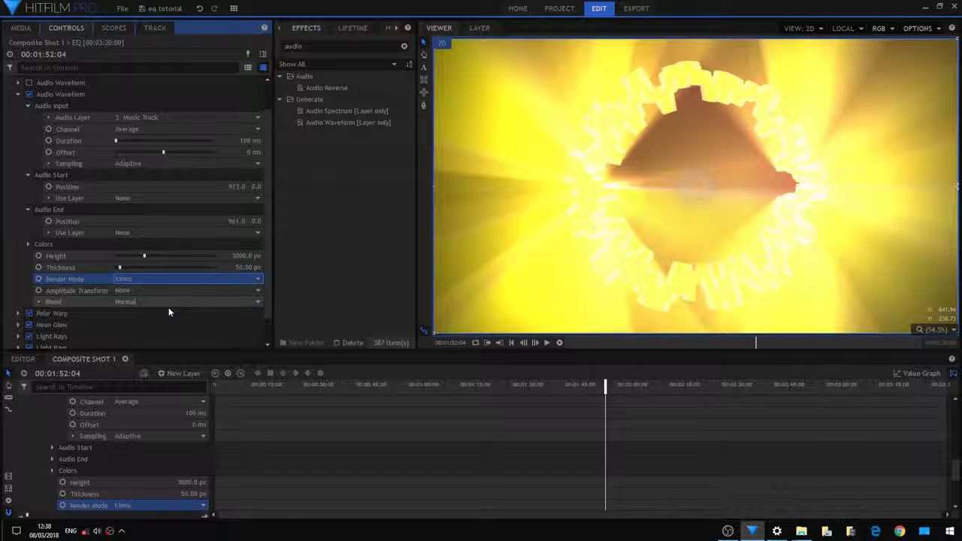
{"action": "key", "text": "Down"}
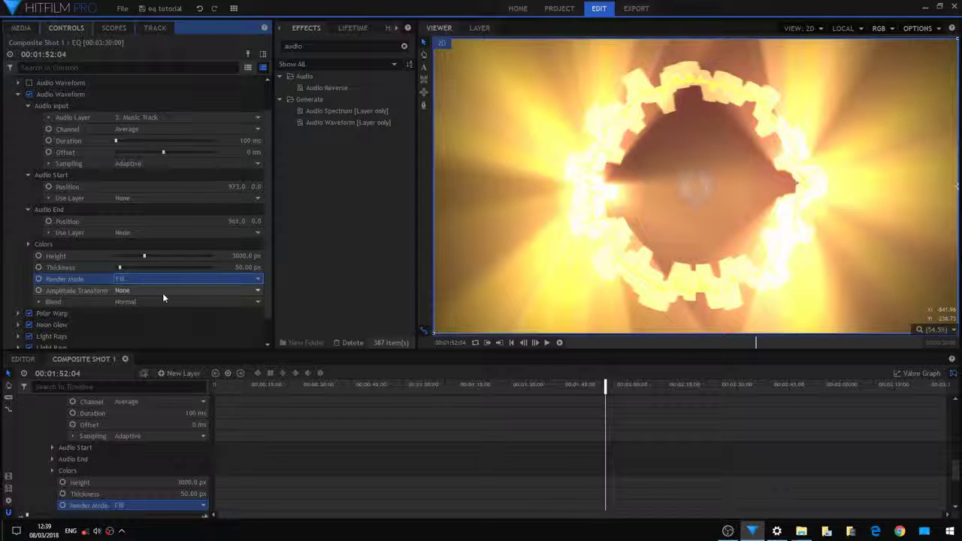
{"action": "key", "text": "Up"}
{"action": "key", "text": "Up"}
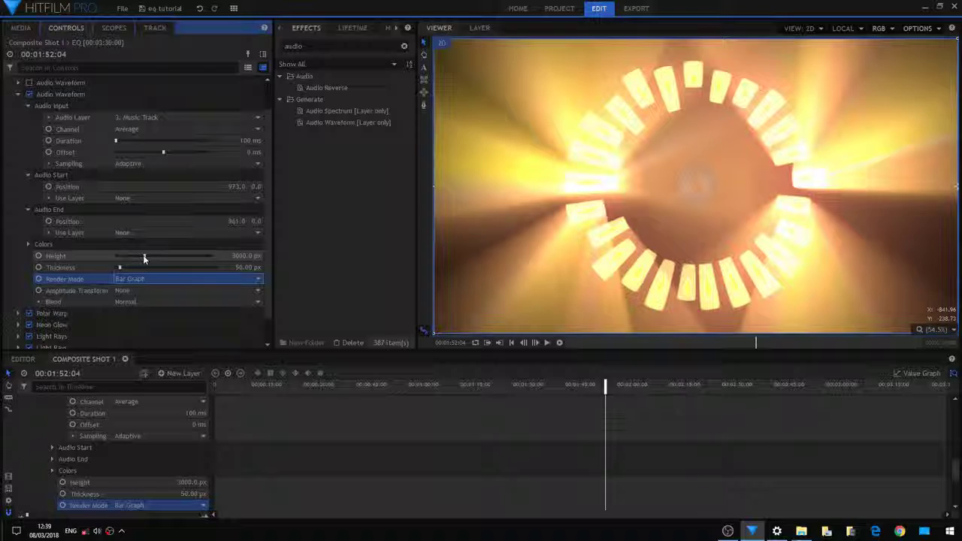
{"action": "left_click_drag", "start_coordinate": [143, 255], "coordinate": [117, 272]}
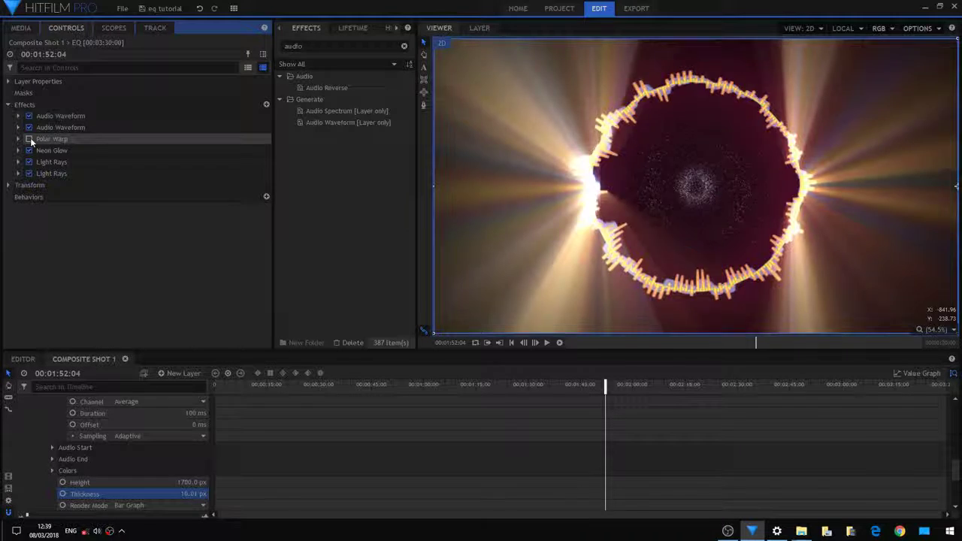
- Switch the EQ layer's Polar Warp and Neon Glow effects off and back on to compare their contributions
{"action": "left_click", "coordinate": [29, 140]}
{"action": "left_click", "coordinate": [29, 139]}
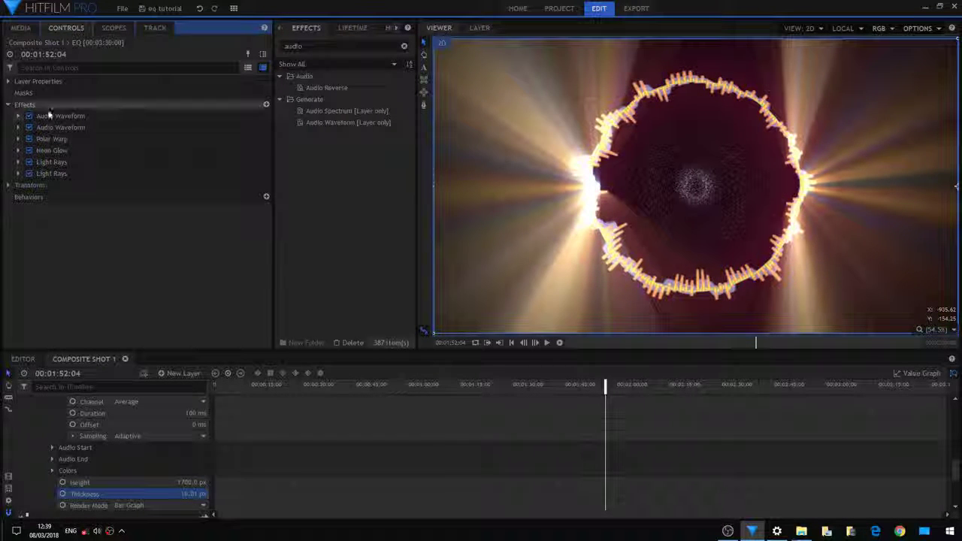
{"action": "left_click", "coordinate": [28, 151]}
{"action": "left_click", "coordinate": [28, 151]}
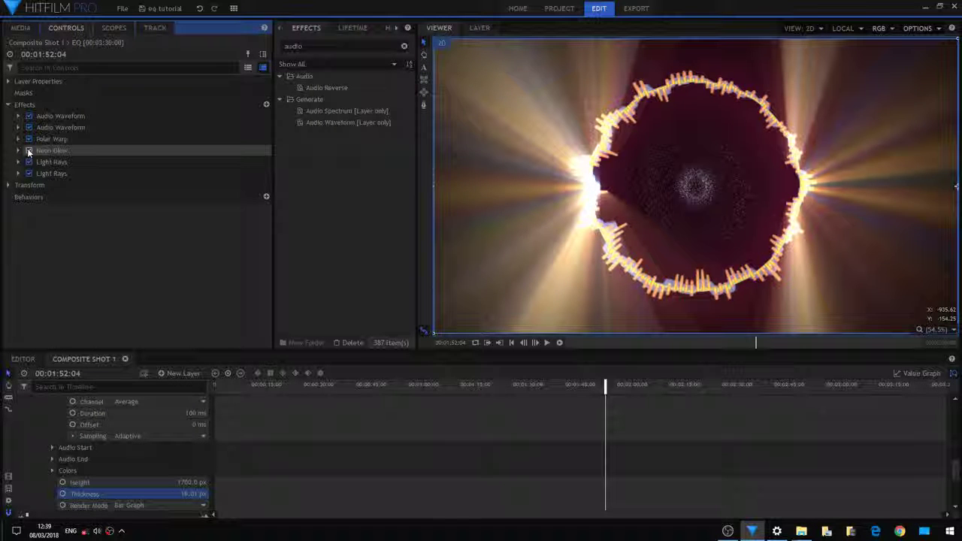
- Switch the EQ layer's two Light Rays effects off and back on, separately and together, to compare the rays on each side
{"action": "left_click", "coordinate": [29, 161]}
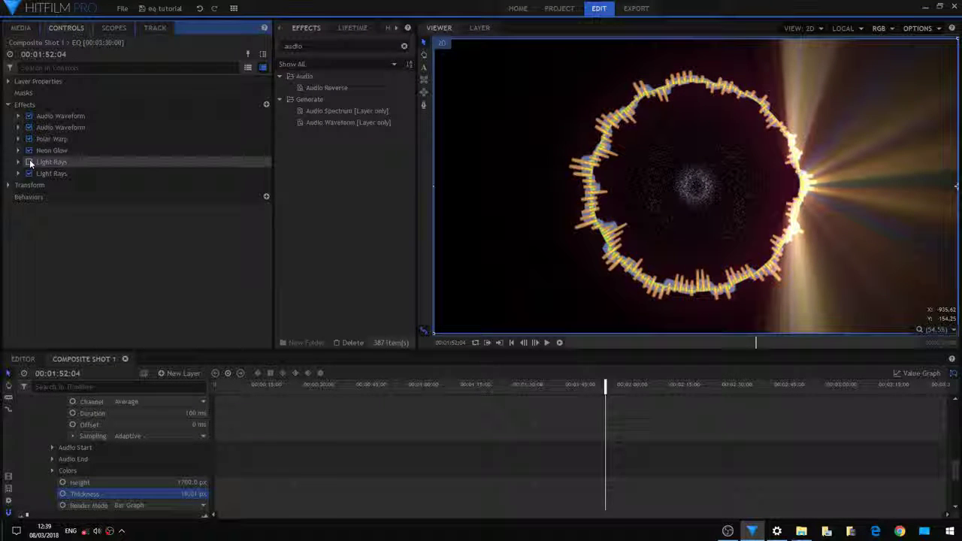
{"action": "left_click", "coordinate": [29, 174]}
{"action": "left_click", "coordinate": [29, 174]}
{"action": "left_click", "coordinate": [29, 162]}
{"action": "left_click", "coordinate": [29, 173]}
{"action": "left_click", "coordinate": [28, 161]}
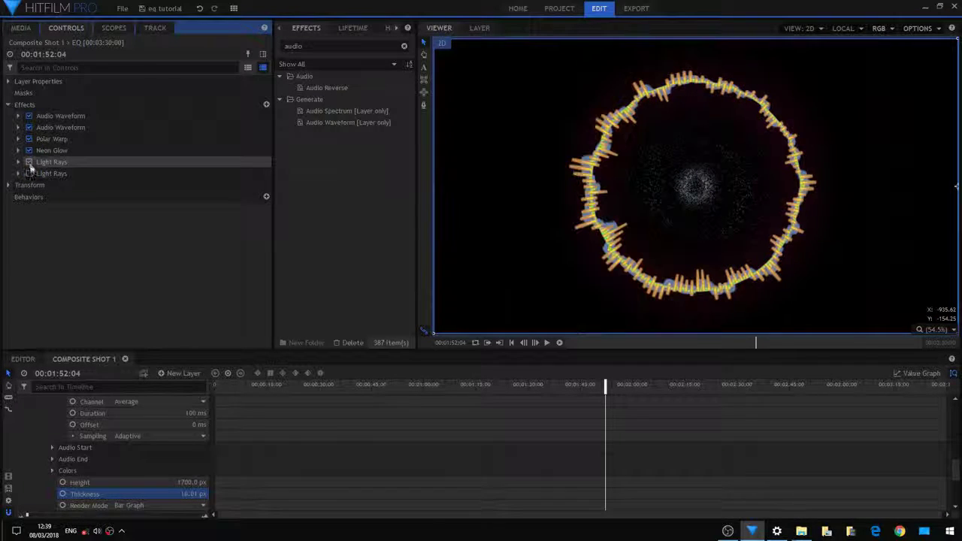
{"action": "left_click", "coordinate": [29, 174]}
{"action": "left_click", "coordinate": [28, 162]}
- Check the bar-graph ring at several times in the composite shot, including 00:01:26:25, 00:01:32:21 and 00:01:39:07
{"action": "left_click_drag", "start_coordinate": [477, 384], "coordinate": [517, 385]}
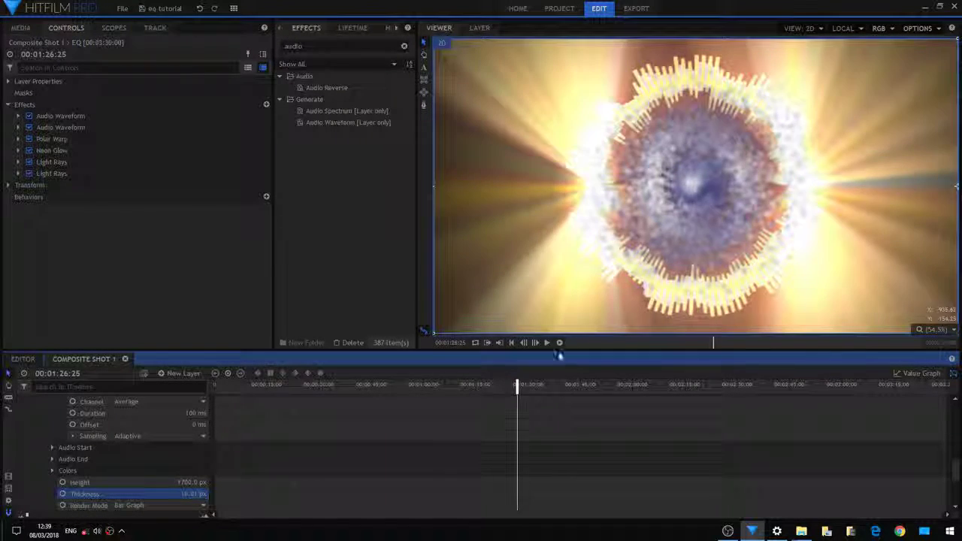
{"action": "left_click", "coordinate": [539, 385]}
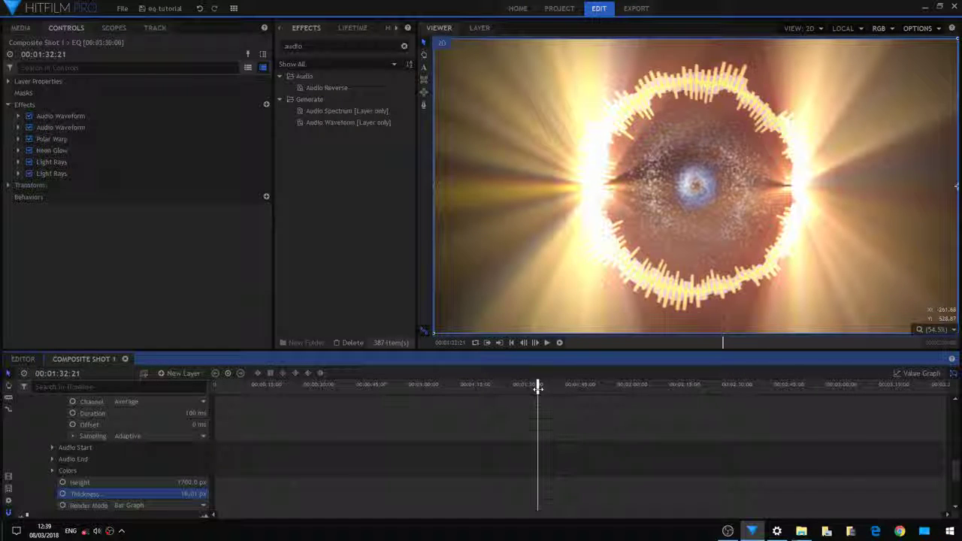
{"action": "left_click_drag", "start_coordinate": [539, 385], "coordinate": [555, 385]}
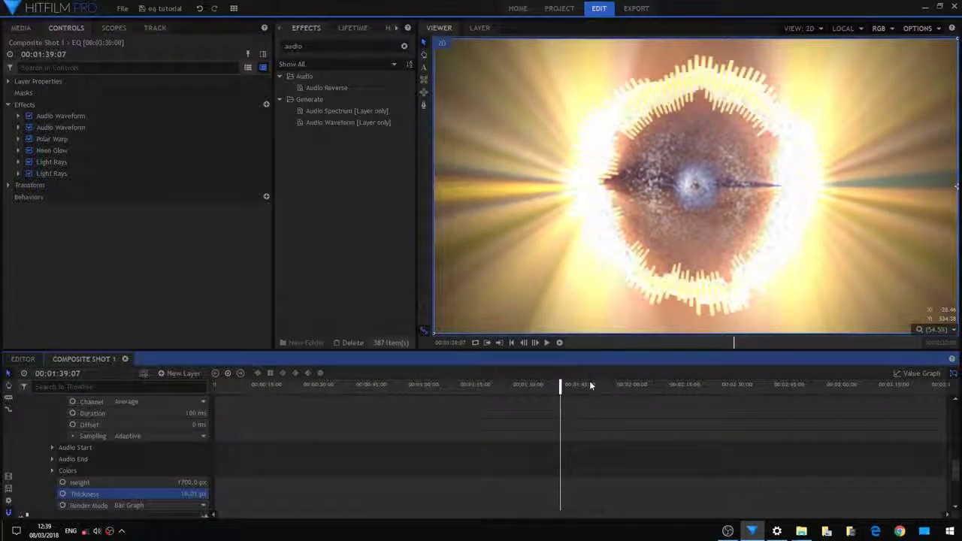
{"action": "left_click", "coordinate": [594, 385]}
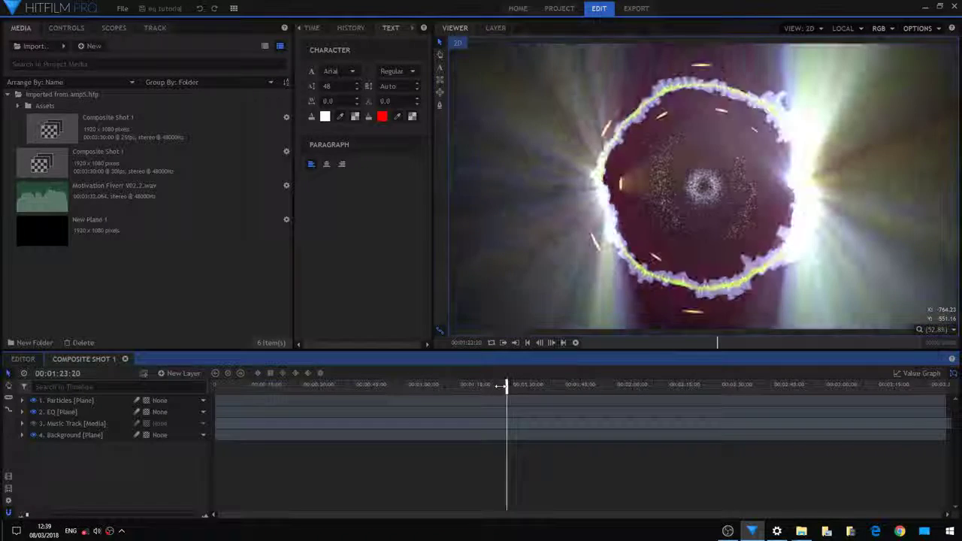
- Hide and show the Particles layer to see what it adds, and preview the particles moving to the music around 00:01:34
{"action": "key", "text": "space"}
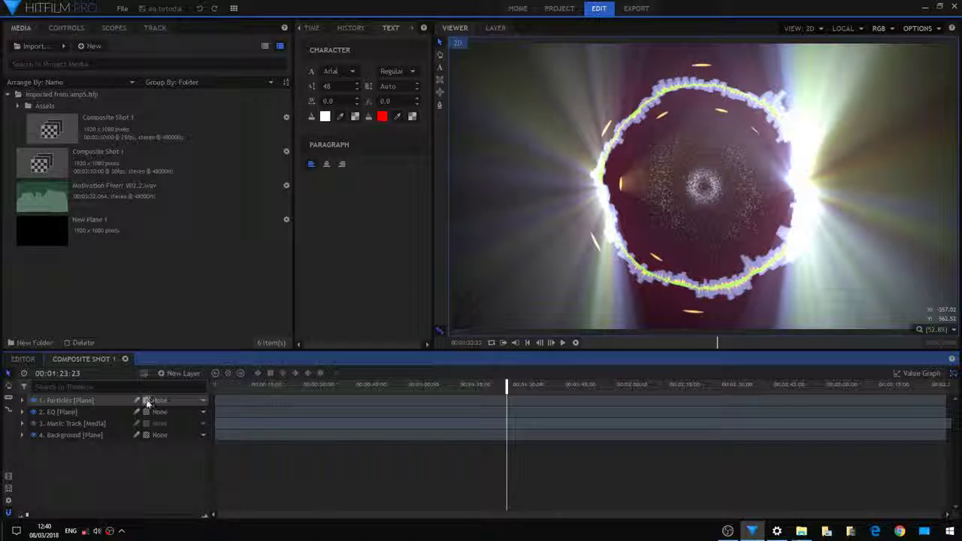
{"action": "left_click", "coordinate": [33, 405]}
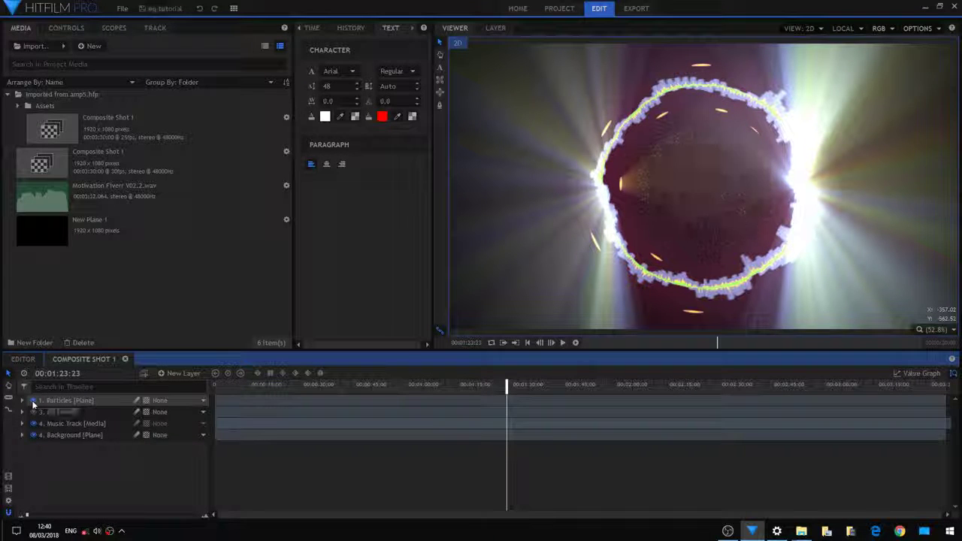
{"action": "left_click_drag", "start_coordinate": [509, 387], "coordinate": [541, 387]}
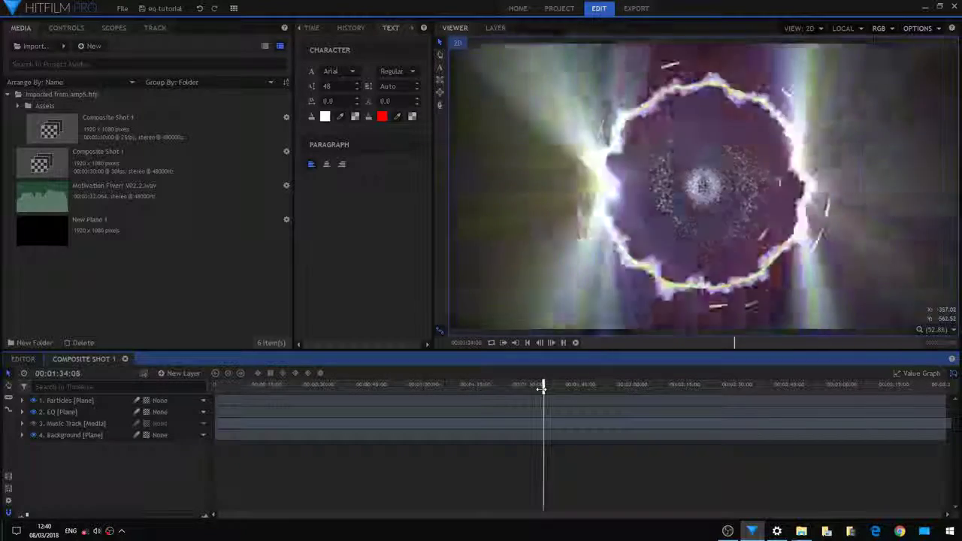
{"action": "key", "text": "space"}
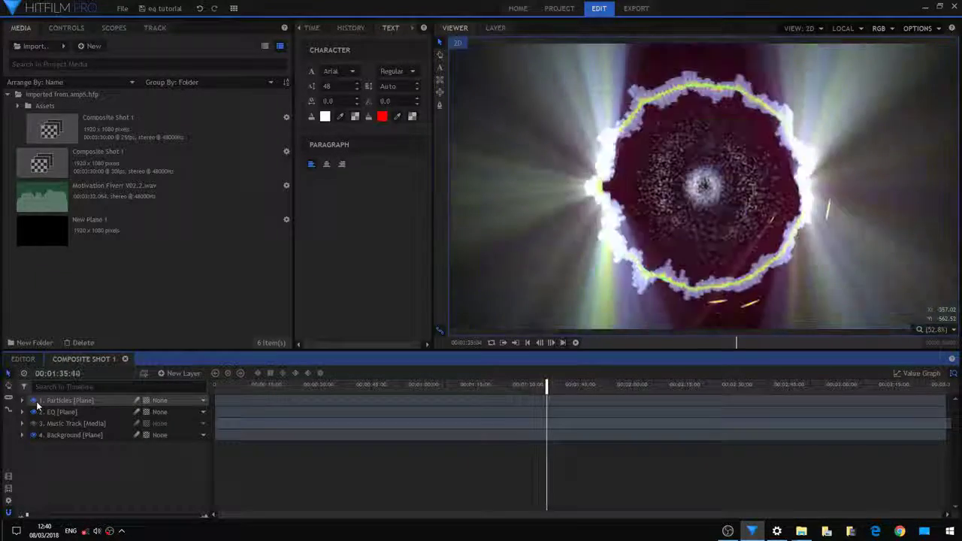
- Open the controls of the Particles layer and expand its list of effects
{"action": "left_click", "coordinate": [75, 30]}
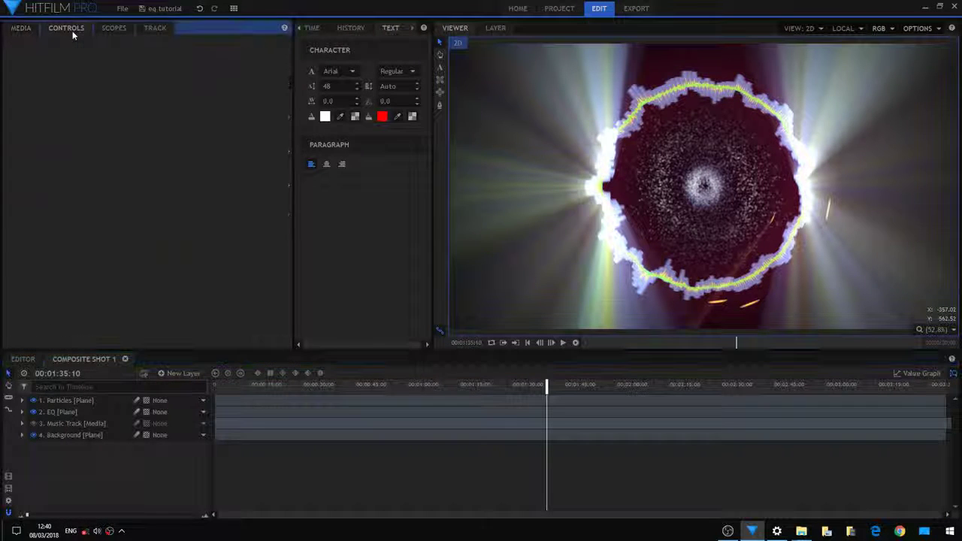
{"action": "left_click", "coordinate": [65, 401]}
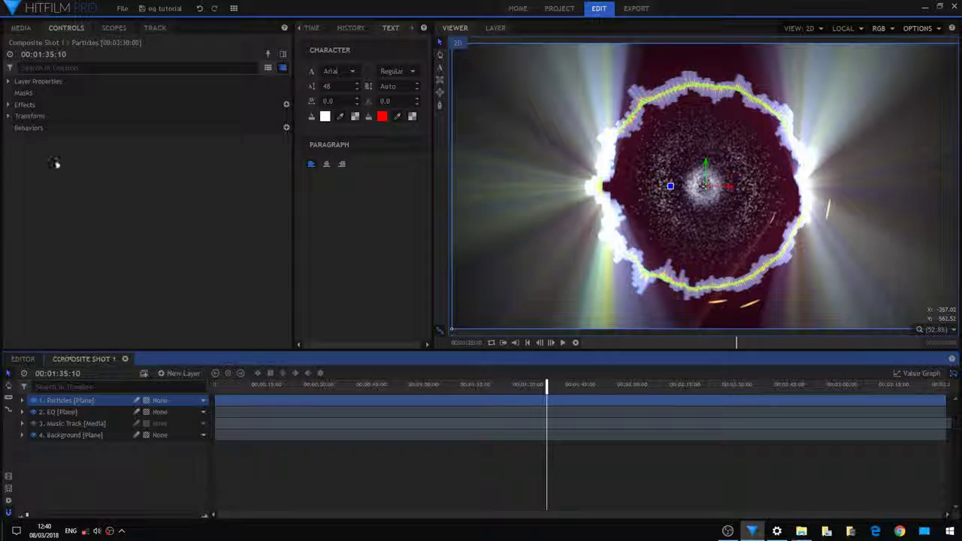
{"action": "left_click", "coordinate": [9, 105]}
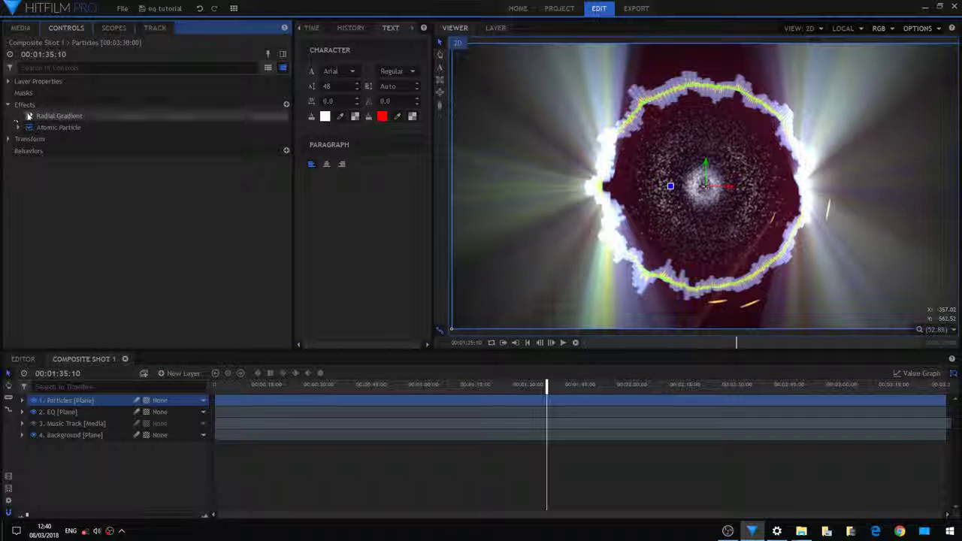
- Switch the Particles layer's Radial Gradient and Atomic Particle effects off and back on, one at a time, to compare them
{"action": "left_click_drag", "start_coordinate": [61, 128], "coordinate": [73, 123]}
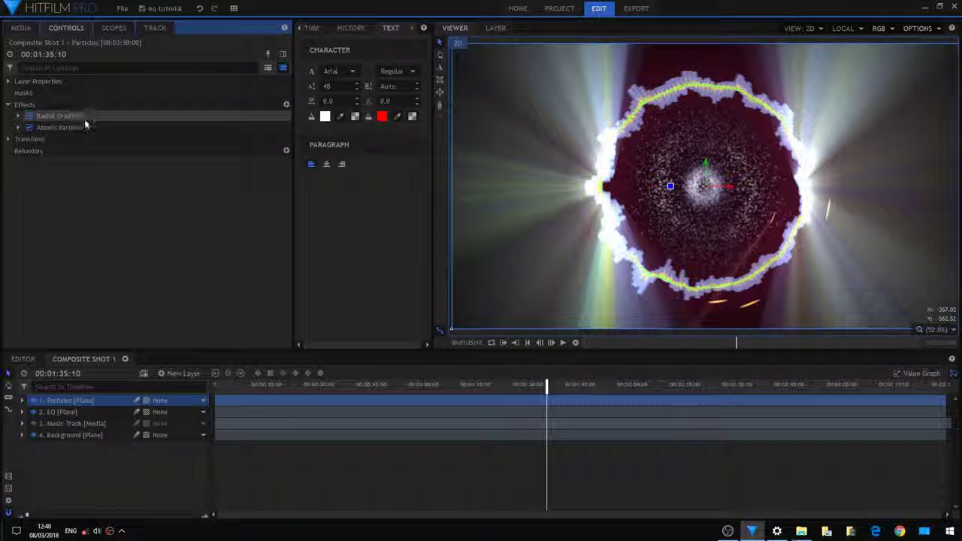
{"action": "left_click_drag", "start_coordinate": [39, 127], "coordinate": [40, 121]}
{"action": "left_click", "coordinate": [29, 116]}
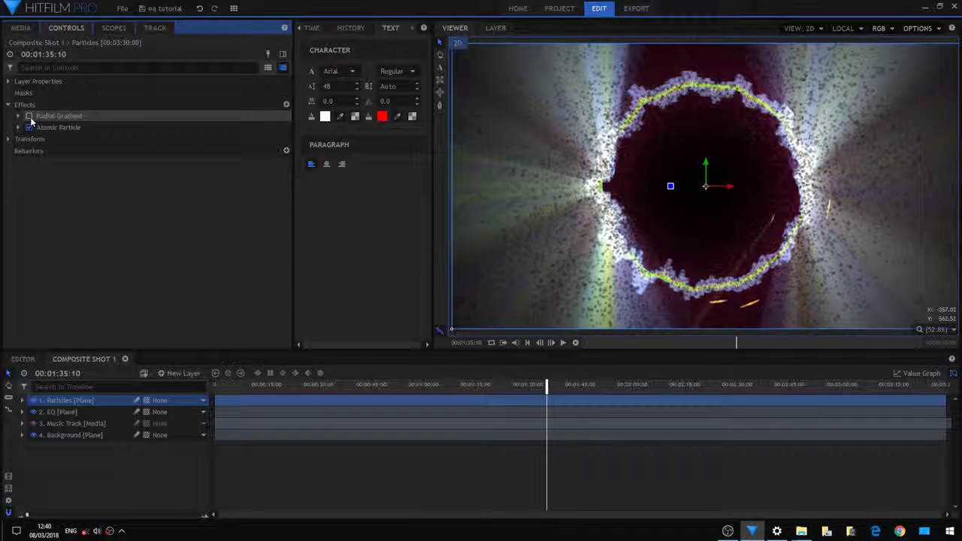
{"action": "left_click", "coordinate": [29, 117]}
{"action": "left_click", "coordinate": [29, 127]}
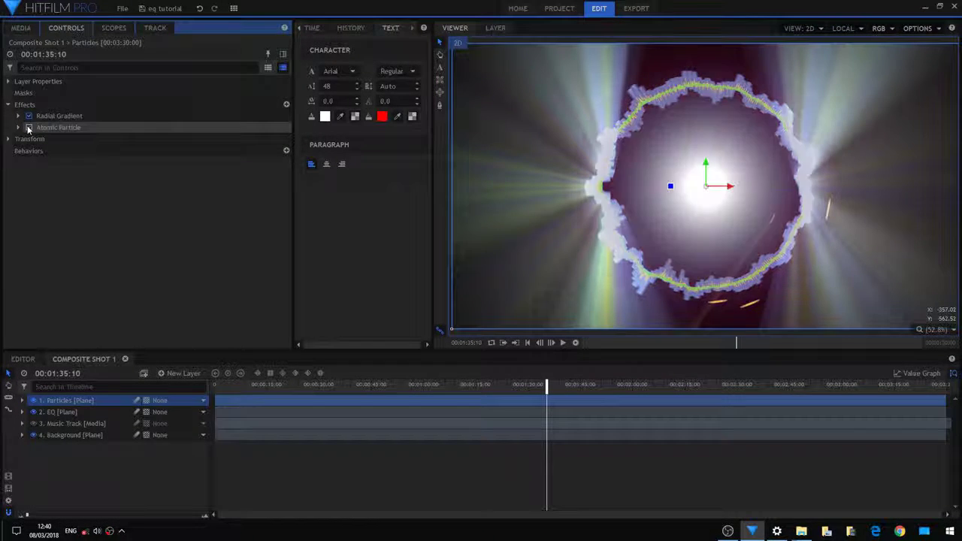
{"action": "left_click", "coordinate": [29, 127]}
{"action": "left_click_drag", "start_coordinate": [28, 130], "coordinate": [34, 123]}
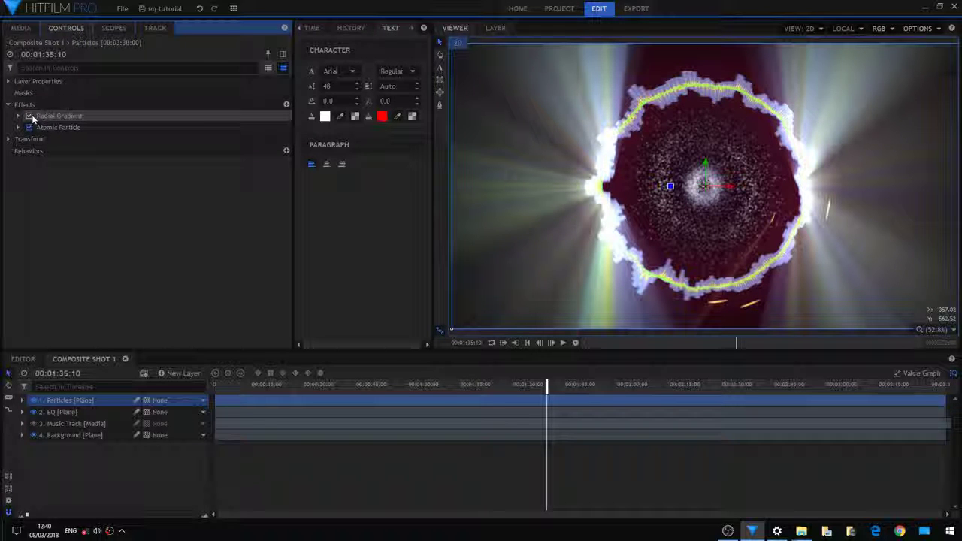
- Disable the Atomic Particle effect and hide the EQ layer to view the Radial Gradient on its own
{"action": "left_click", "coordinate": [30, 117]}
{"action": "left_click", "coordinate": [30, 127]}
{"action": "left_click", "coordinate": [29, 117]}
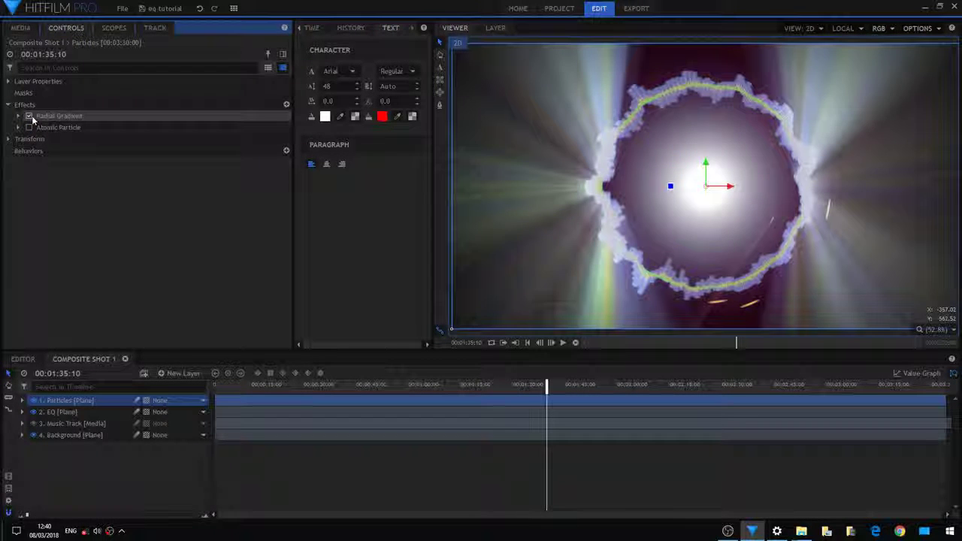
{"action": "left_click", "coordinate": [33, 414]}
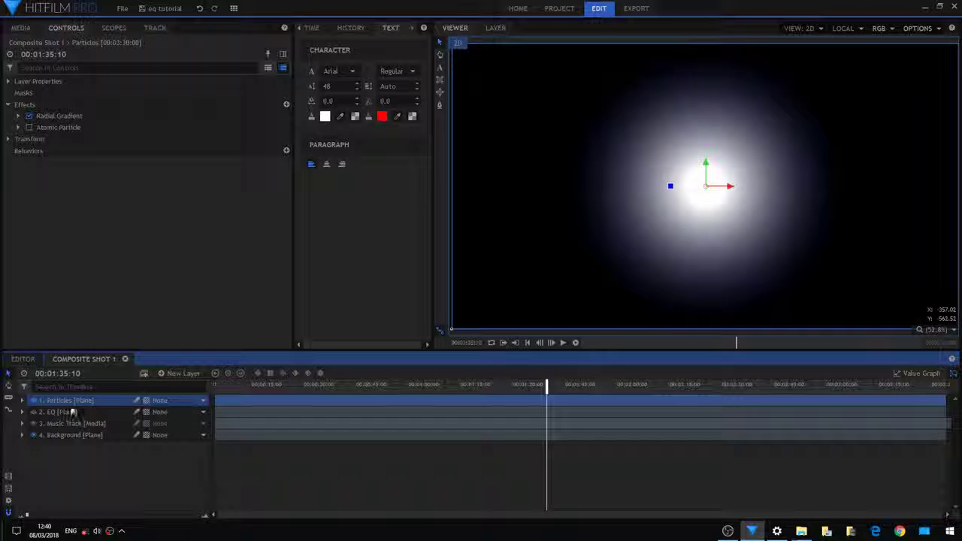
{"action": "left_click", "coordinate": [49, 118]}
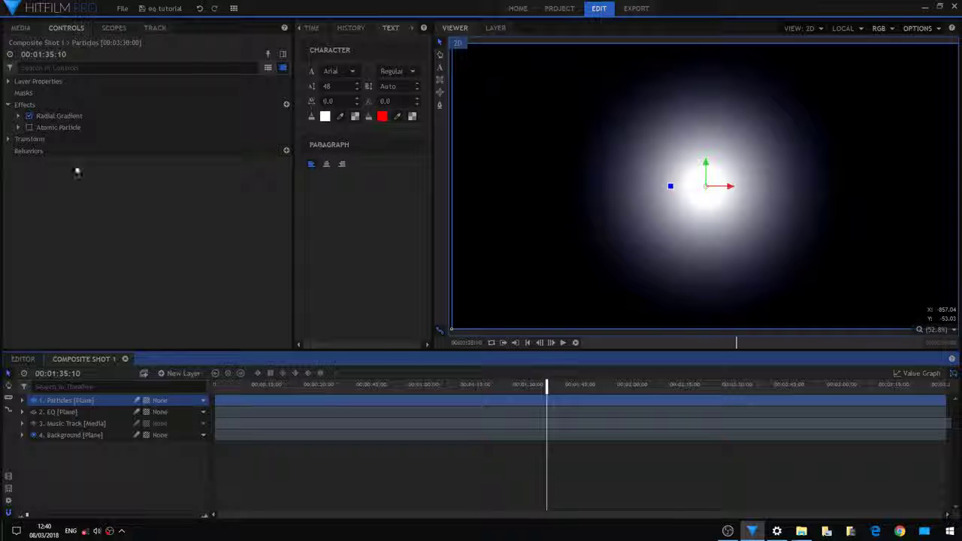
- Re-enable the Particles layer's Atomic Particle effect and expand its settings
{"action": "left_click", "coordinate": [48, 128]}
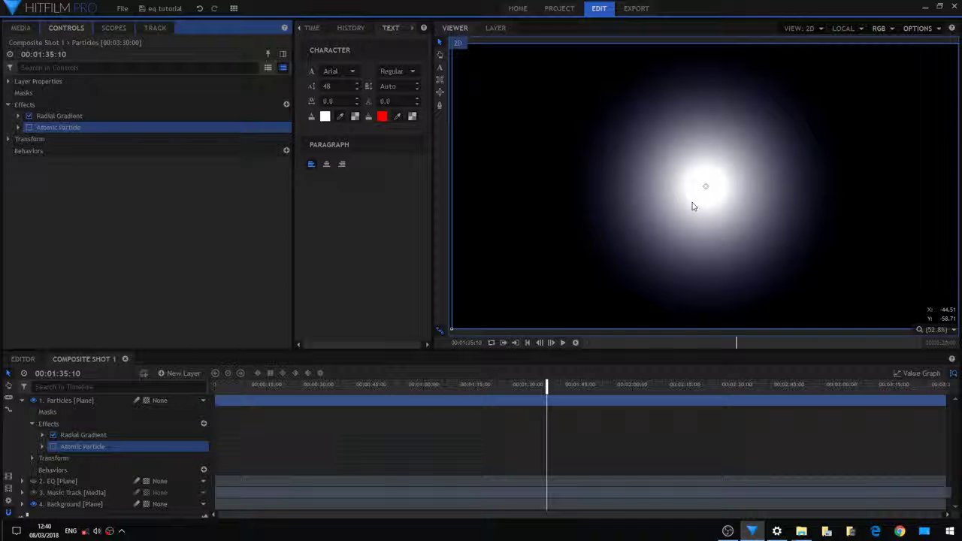
{"action": "left_click", "coordinate": [29, 128]}
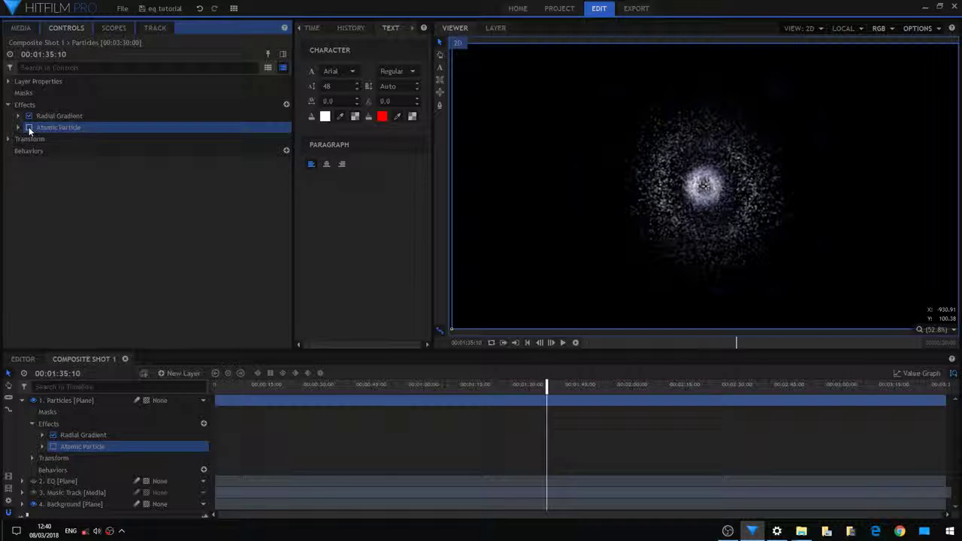
{"action": "left_click", "coordinate": [18, 128]}
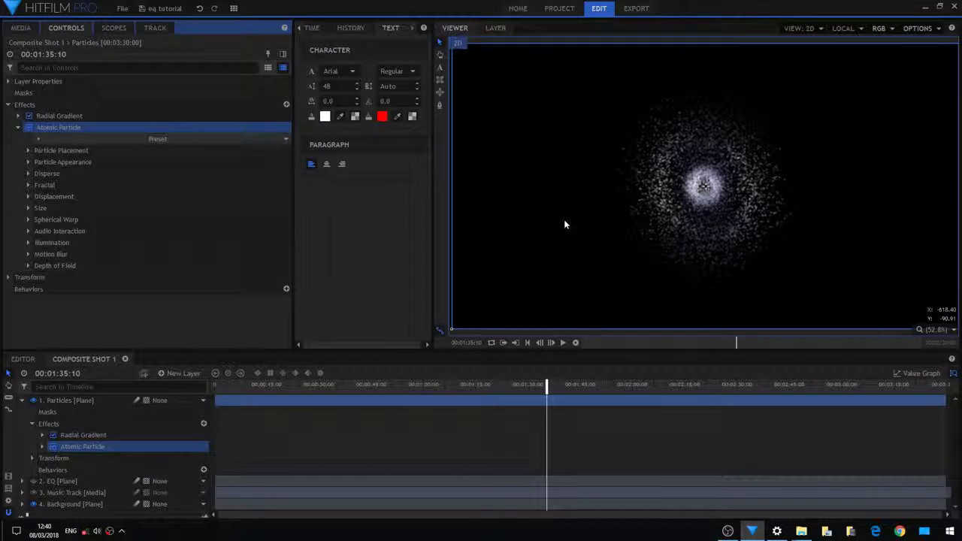
- Check the isolated particles at 00:02:05:15 and 00:02:14:12, and expand the Atomic Particle effect's Audio Interaction settings
{"action": "left_click", "coordinate": [652, 385]}
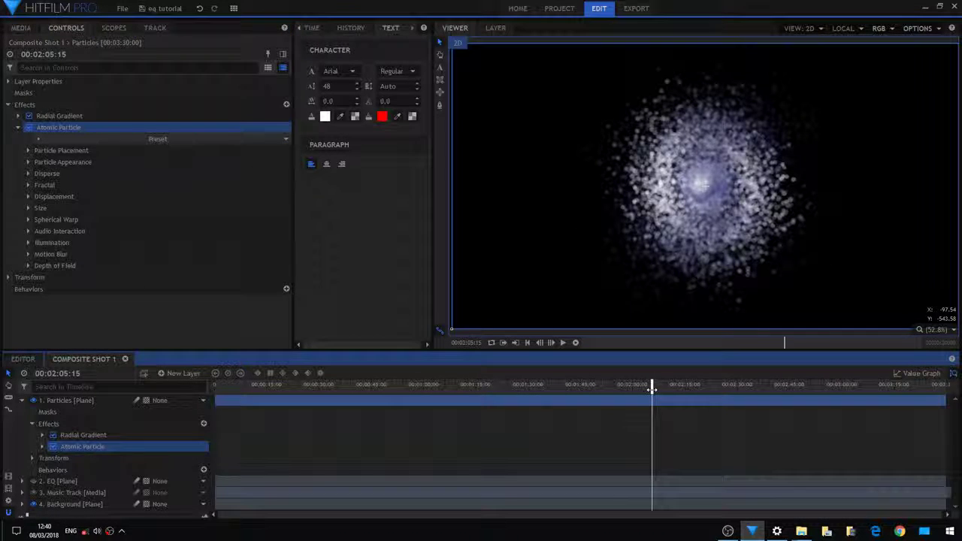
{"action": "left_click_drag", "start_coordinate": [652, 388], "coordinate": [683, 388]}
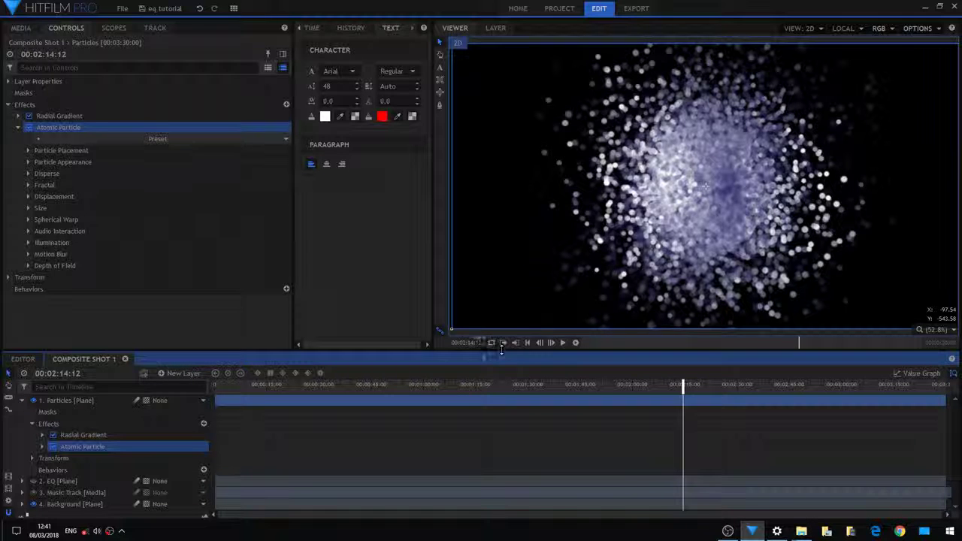
{"action": "left_click", "coordinate": [29, 231]}
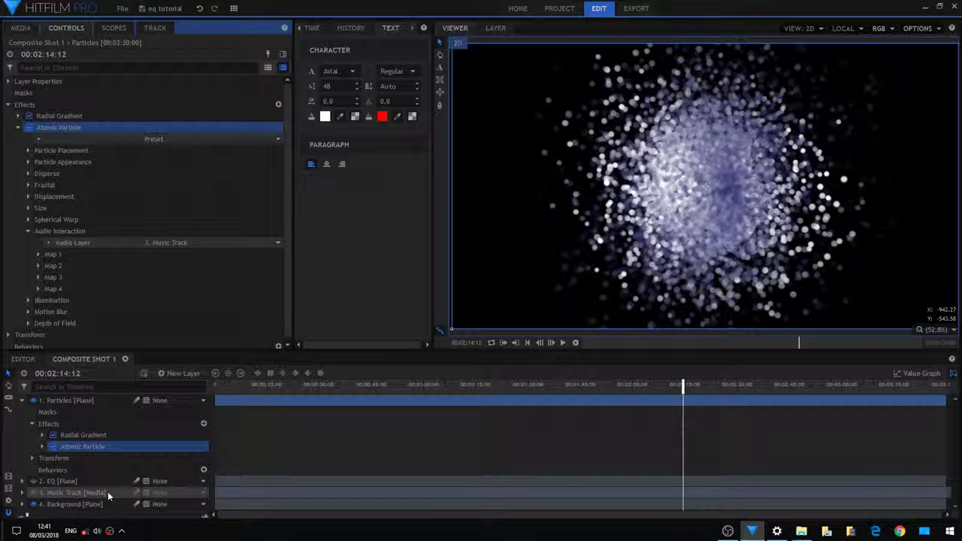
- Expand Map 1, Map 2 and Map 3 under Audio Interaction to examine their Particle Size, Particle Opacity and Disperse mappings
{"action": "left_click", "coordinate": [37, 255]}
{"action": "scroll", "coordinate": [35, 253], "scroll_direction": "down", "scroll_amount": 2}
{"action": "scroll", "coordinate": [38, 226], "scroll_direction": "down", "scroll_amount": 2}
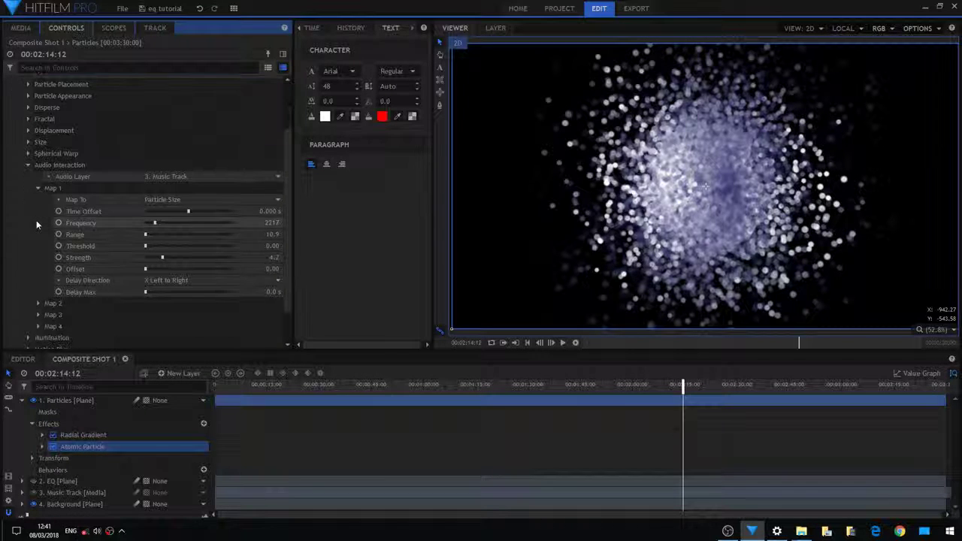
{"action": "left_click", "coordinate": [36, 304]}
{"action": "scroll", "coordinate": [37, 304], "scroll_direction": "down", "scroll_amount": 2}
{"action": "scroll", "coordinate": [47, 299], "scroll_direction": "down", "scroll_amount": 2}
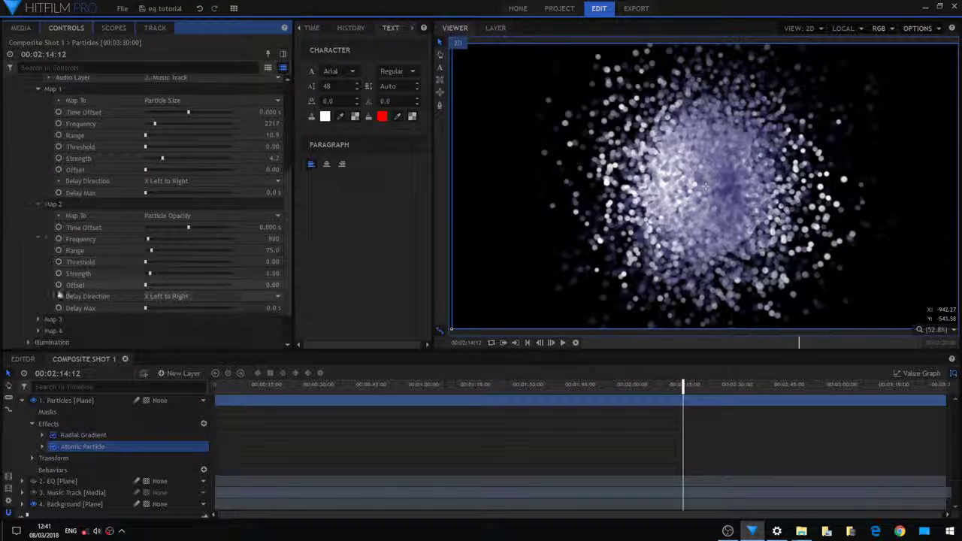
{"action": "left_click", "coordinate": [37, 319]}
{"action": "scroll", "coordinate": [66, 299], "scroll_direction": "down", "scroll_amount": 2}
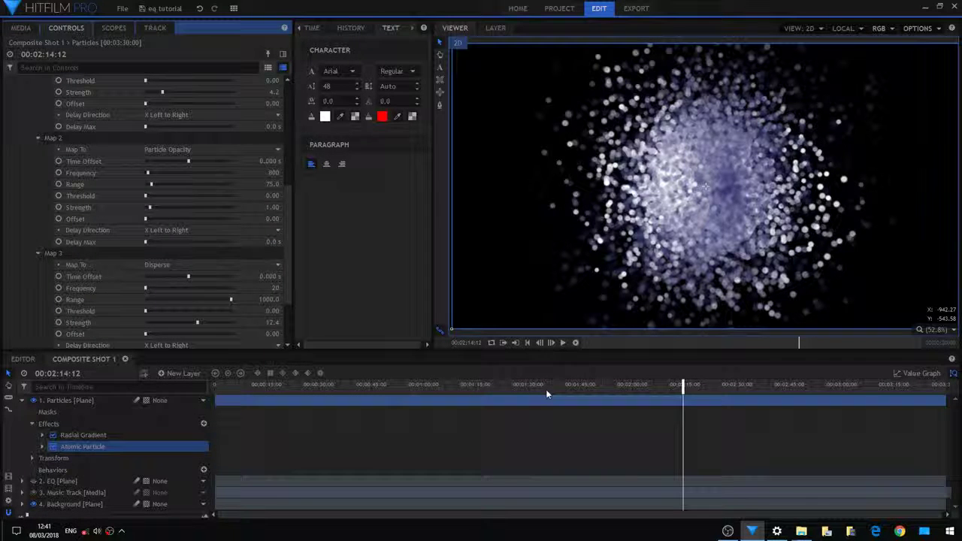
- Preview how the isolated particles react to the music by playing and scrubbing between 00:01:46:20 and 00:02:11:15
{"action": "left_click", "coordinate": [589, 385]}
{"action": "key", "text": "space"}
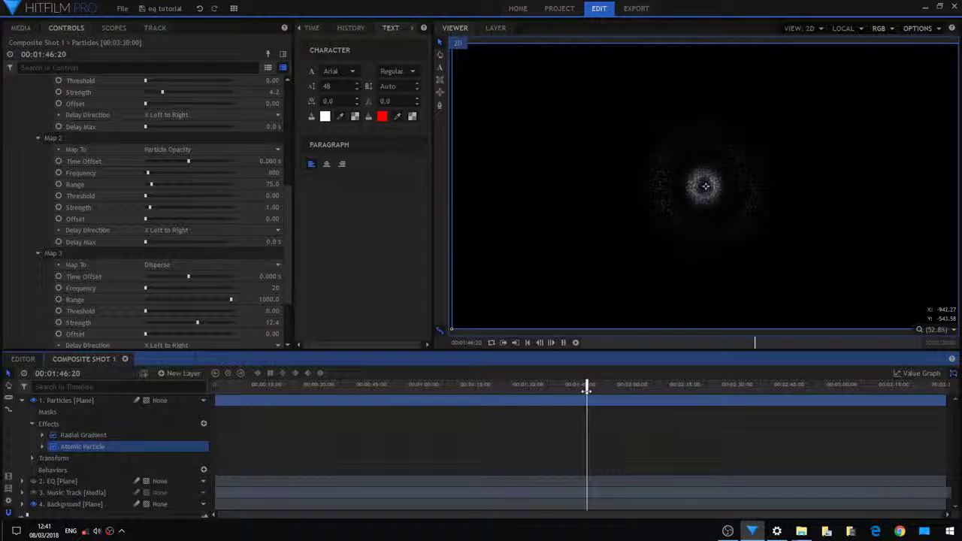
{"action": "left_click_drag", "start_coordinate": [590, 388], "coordinate": [673, 391]}
{"action": "key", "text": "space"}
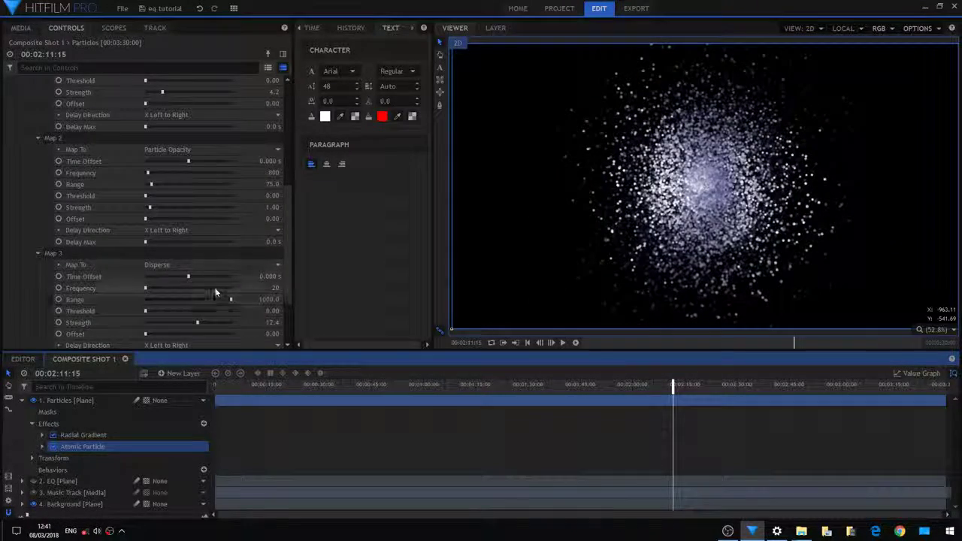
{"action": "scroll", "coordinate": [211, 267], "scroll_direction": "up", "scroll_amount": 3}
{"action": "scroll", "coordinate": [180, 260], "scroll_direction": "up", "scroll_amount": 4}
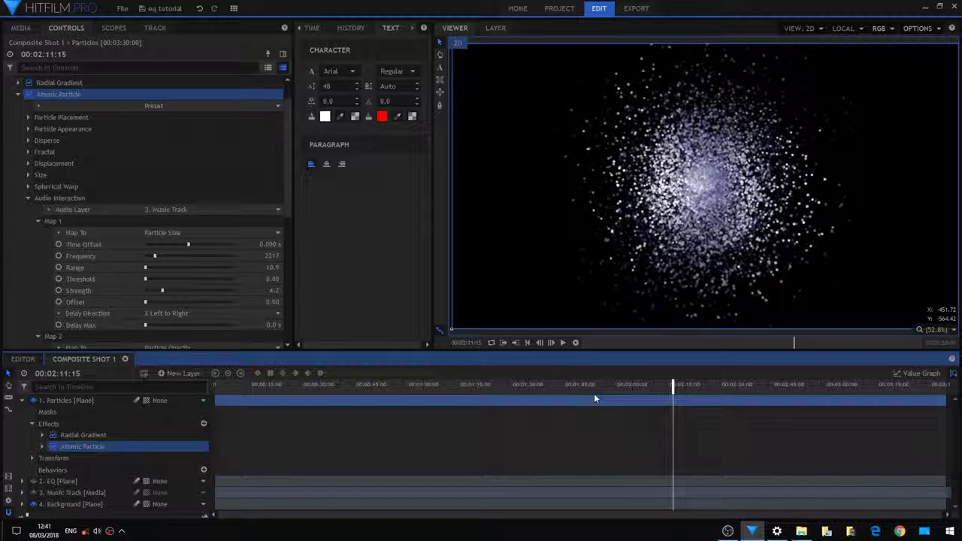
{"action": "left_click", "coordinate": [638, 385]}
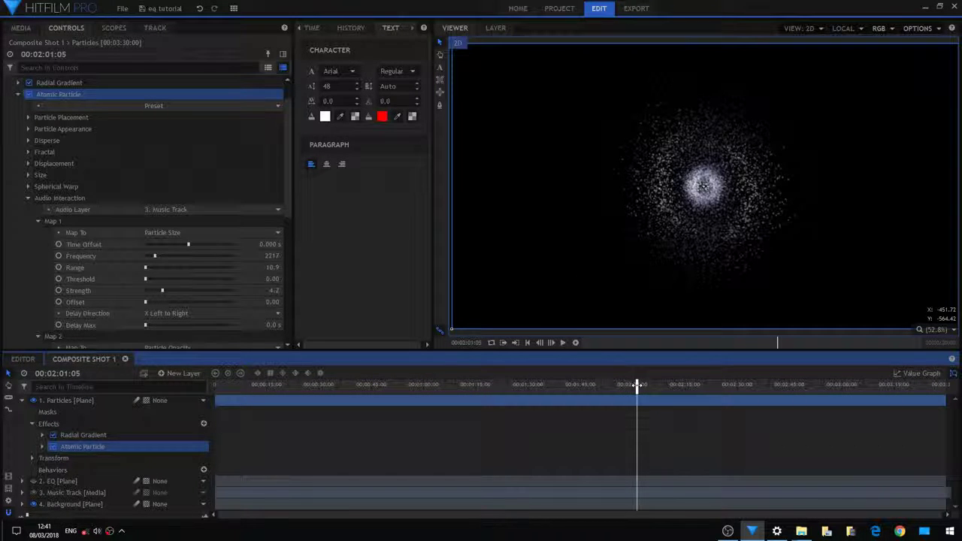
{"action": "left_click_drag", "start_coordinate": [638, 385], "coordinate": [673, 385]}
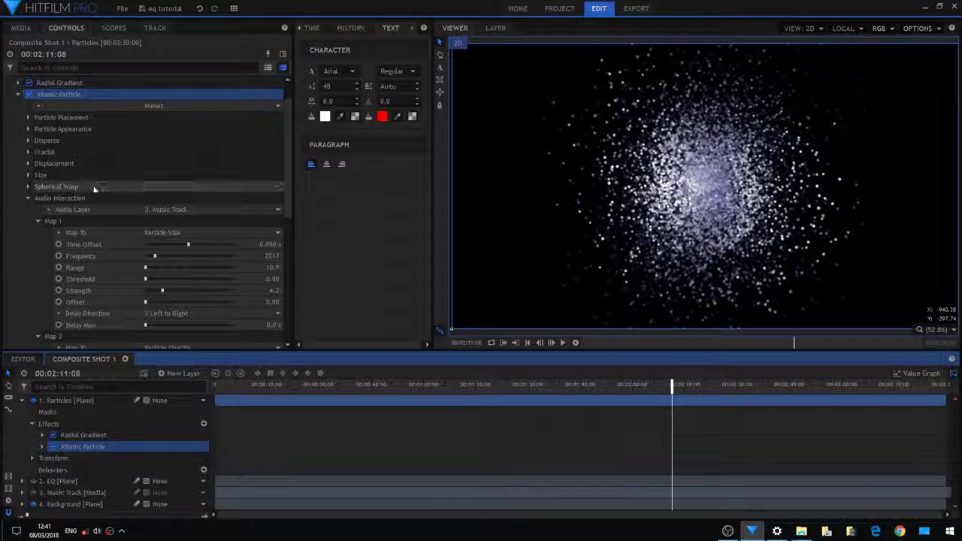
- Set the Atomic Particle effect's Disperse Amount to 0 and play the particles briefly from 00:02:11:08
{"action": "left_click", "coordinate": [29, 140]}
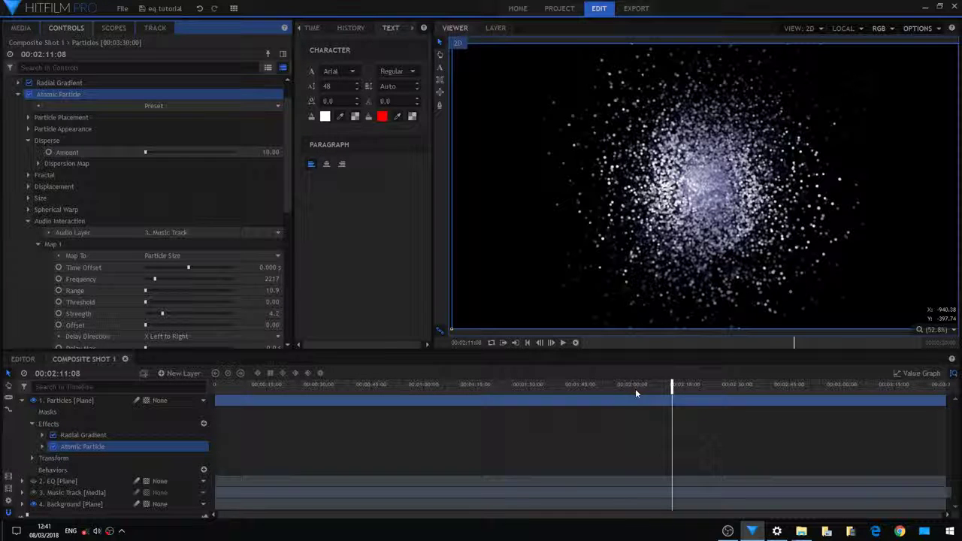
{"action": "left_click", "coordinate": [143, 153]}
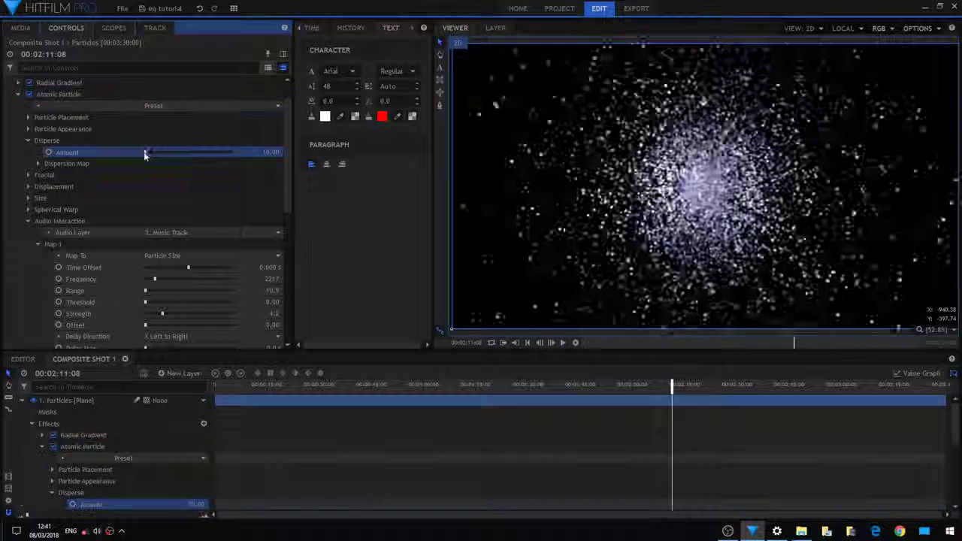
{"action": "key", "text": "space"}
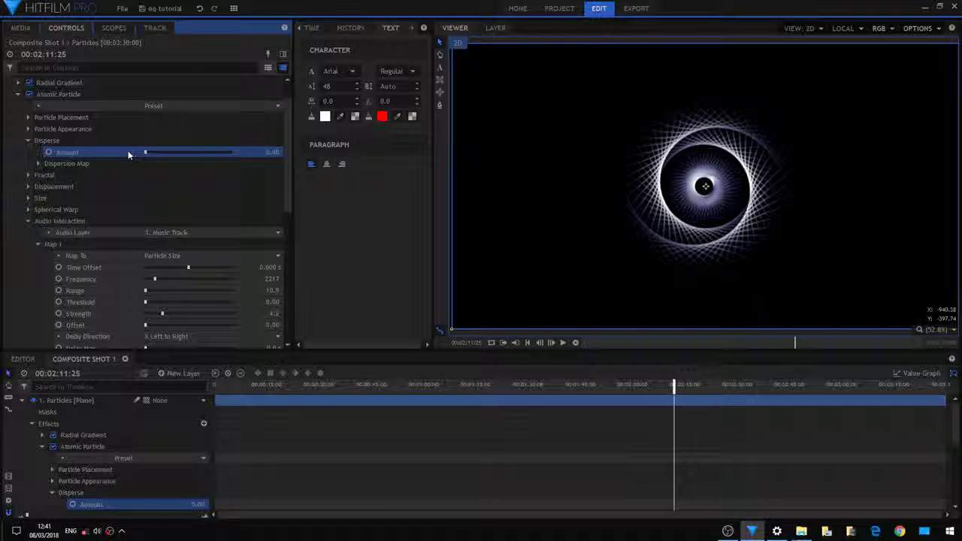
{"action": "key", "text": "space"}
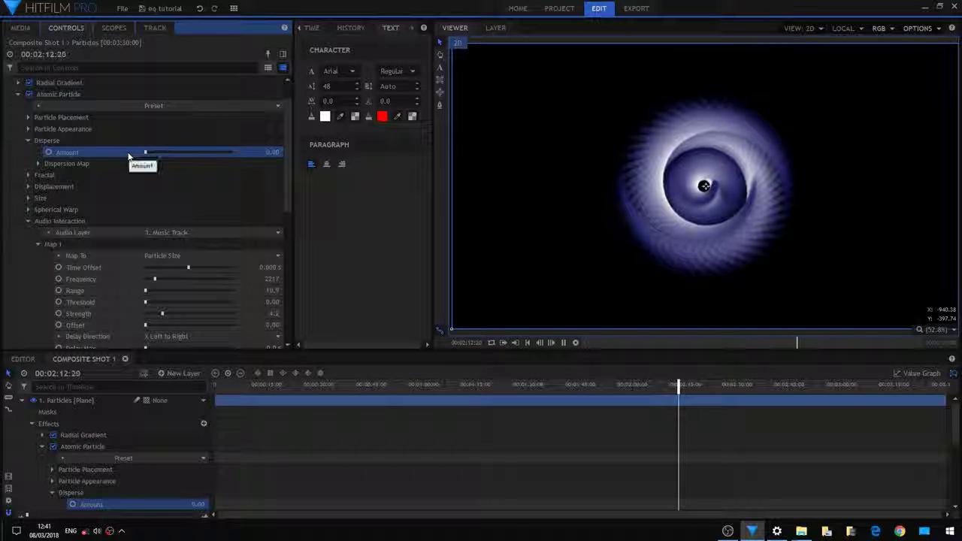
{"action": "key", "text": "space"}
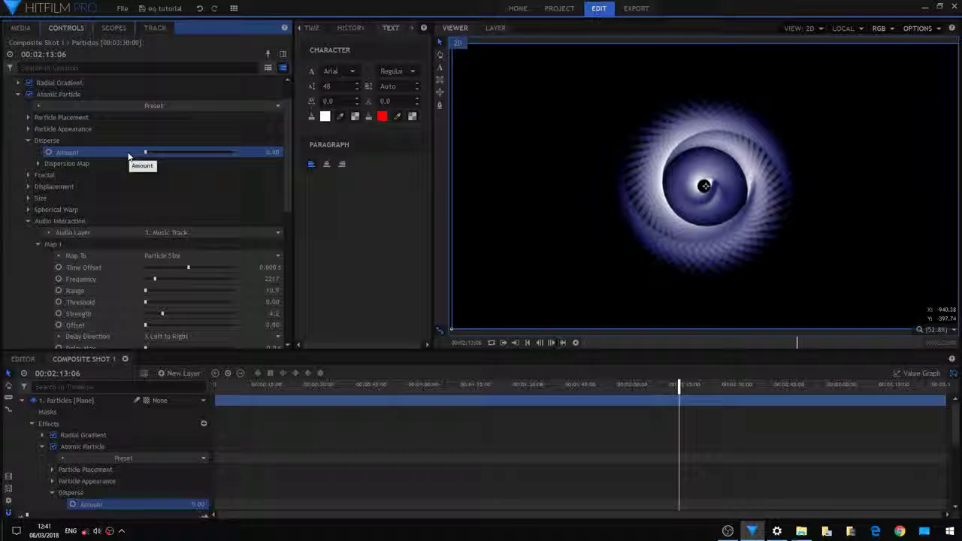
- Collapse Map 1 and Map 2 to isolate Map 3's Disperse settings, and check the undispersed particles at 00:02:17:02
{"action": "left_click", "coordinate": [38, 245]}
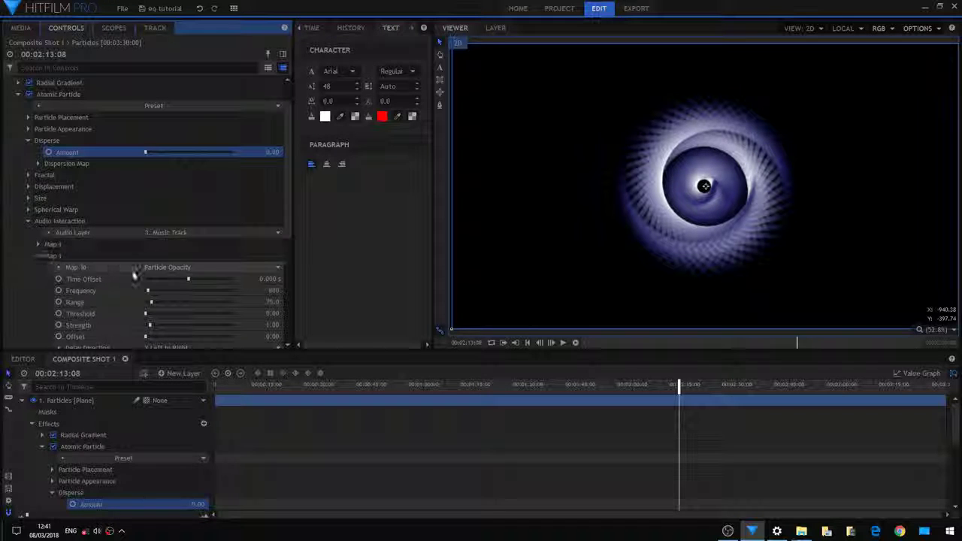
{"action": "left_click", "coordinate": [39, 257]}
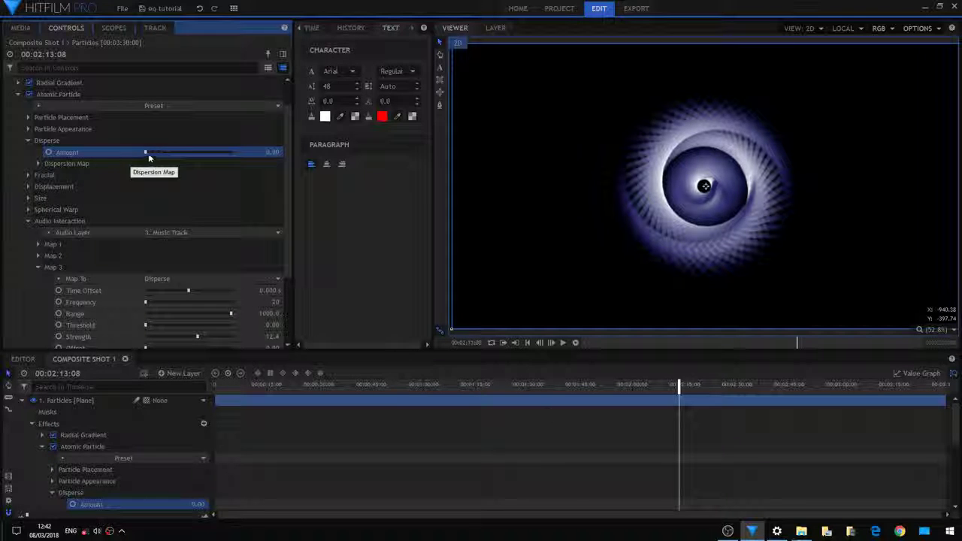
{"action": "left_click", "coordinate": [690, 385]}
{"action": "left_click_drag", "start_coordinate": [690, 387], "coordinate": [693, 387]}
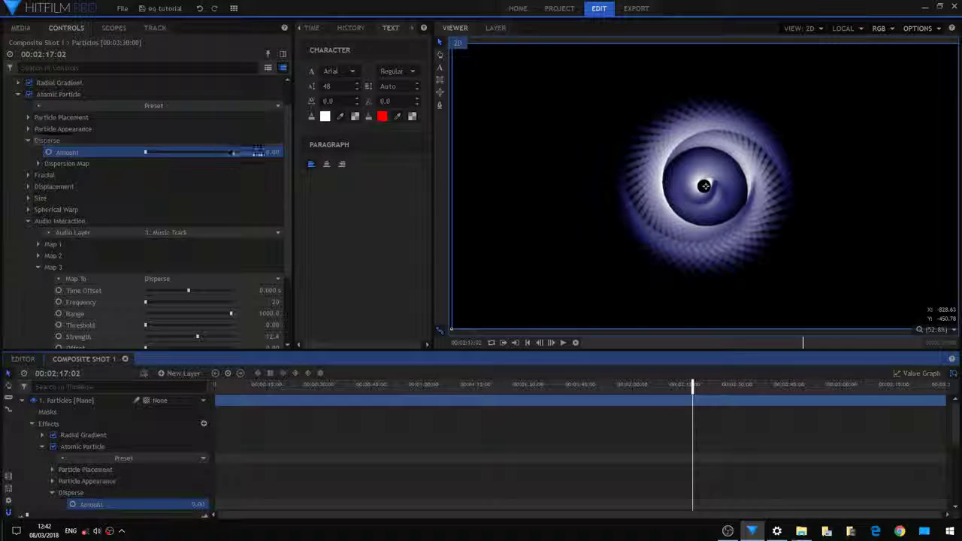
- Set the Disperse Amount to 10 and preview the particles around 00:02:07:13 and 00:02:14:21
{"action": "left_click", "coordinate": [265, 153]}
{"action": "type", "text": "10"}
{"action": "key", "text": "Return"}
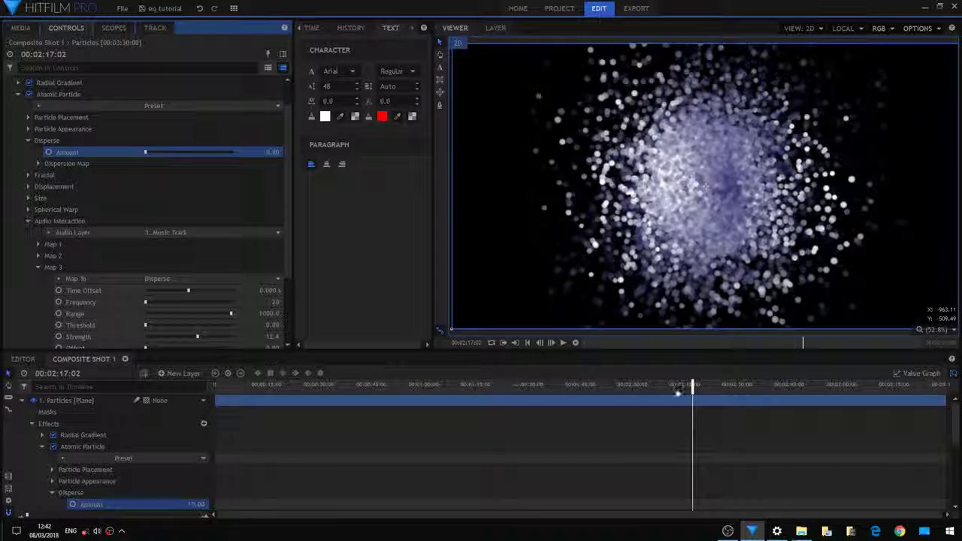
{"action": "left_click", "coordinate": [659, 385]}
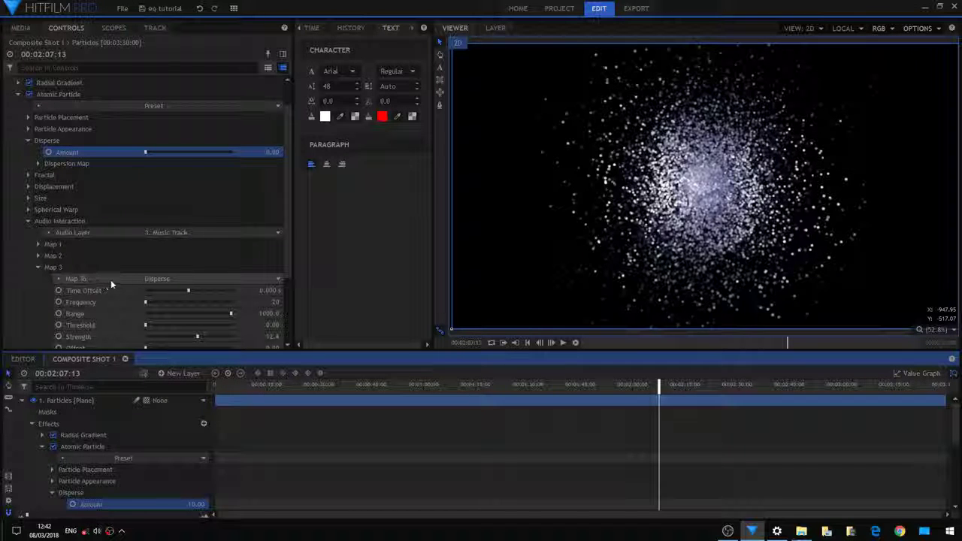
{"action": "key", "text": "space"}
{"action": "left_click", "coordinate": [683, 386]}
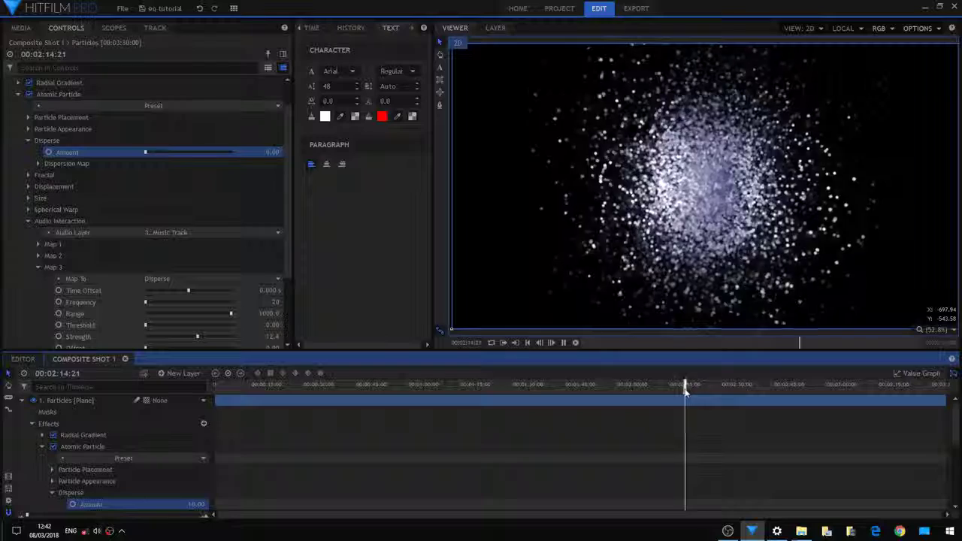
{"action": "key", "text": "space"}
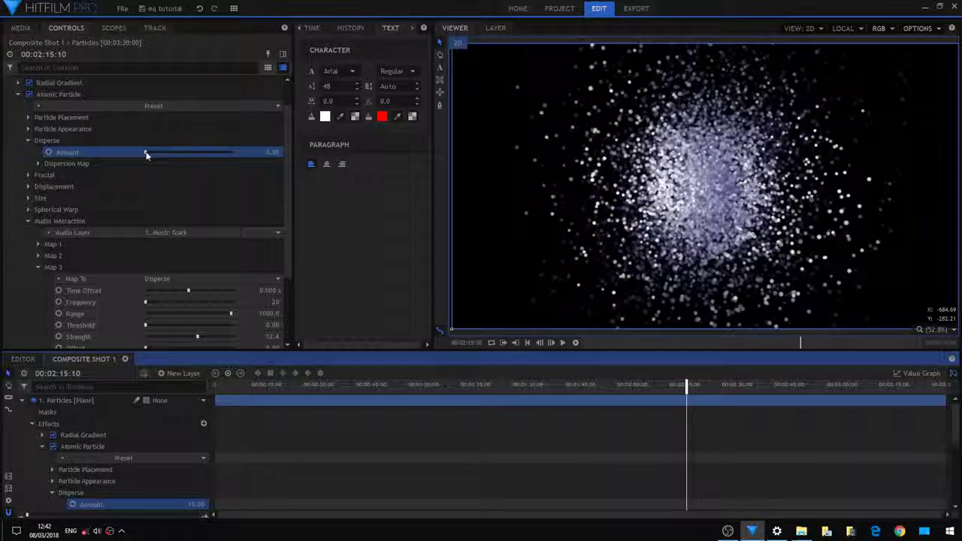
- Raise the Disperse Amount to about 61.44 and play the scattered particles from about 00:02:03:12
{"action": "left_click", "coordinate": [150, 152]}
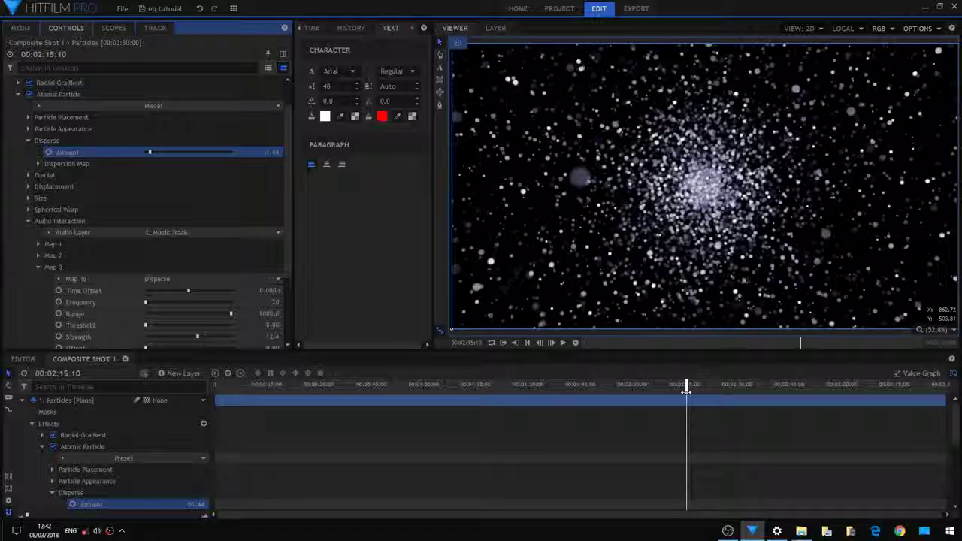
{"action": "left_click", "coordinate": [644, 387]}
{"action": "key", "text": "space"}
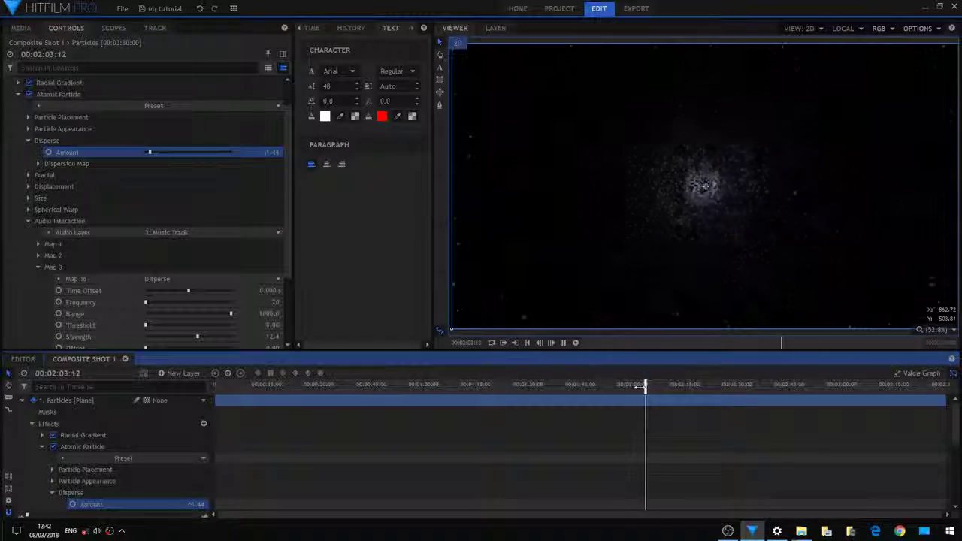
{"action": "key", "text": "space"}
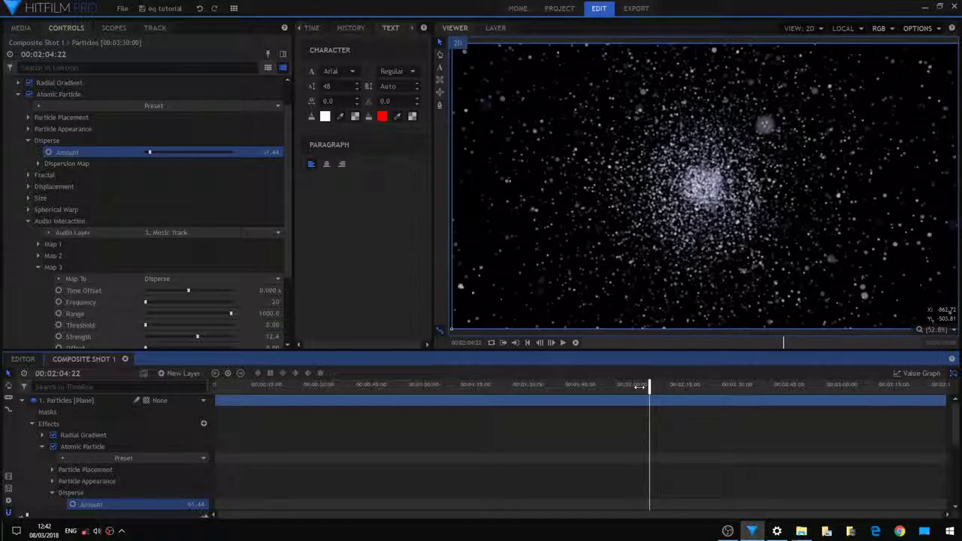
- Collapse the Particles layer, show the EQ layer and play the combined visual up to 00:02:09:14
{"action": "key", "text": "space"}
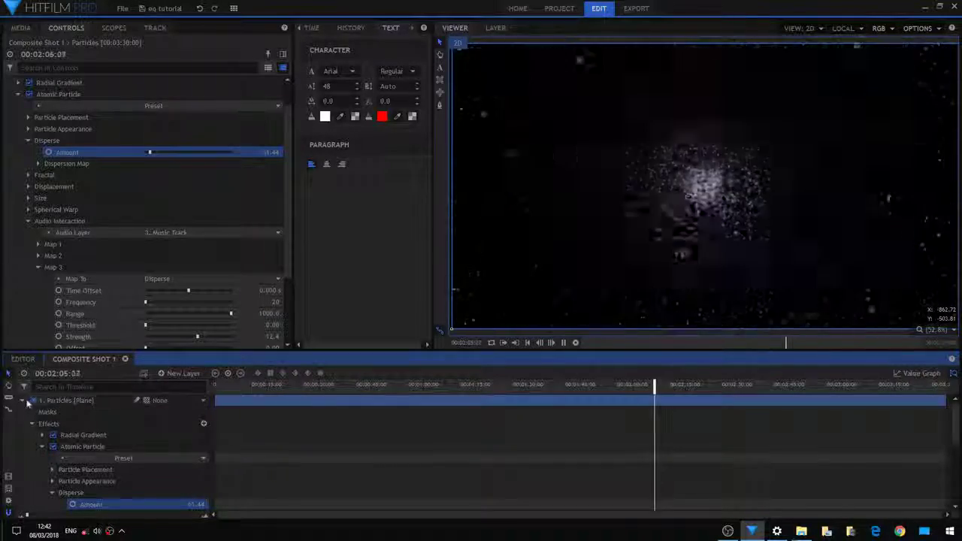
{"action": "left_click", "coordinate": [23, 402]}
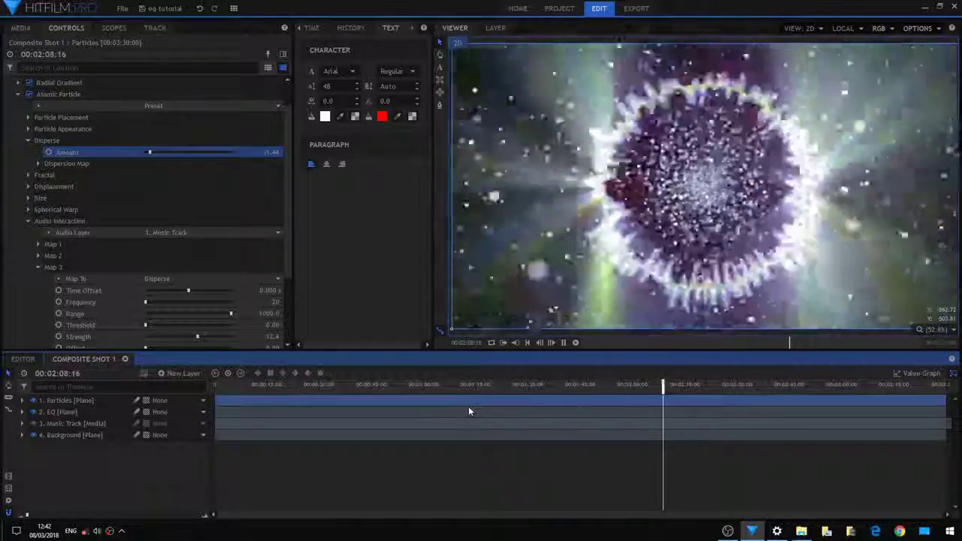
{"action": "key", "text": "space"}
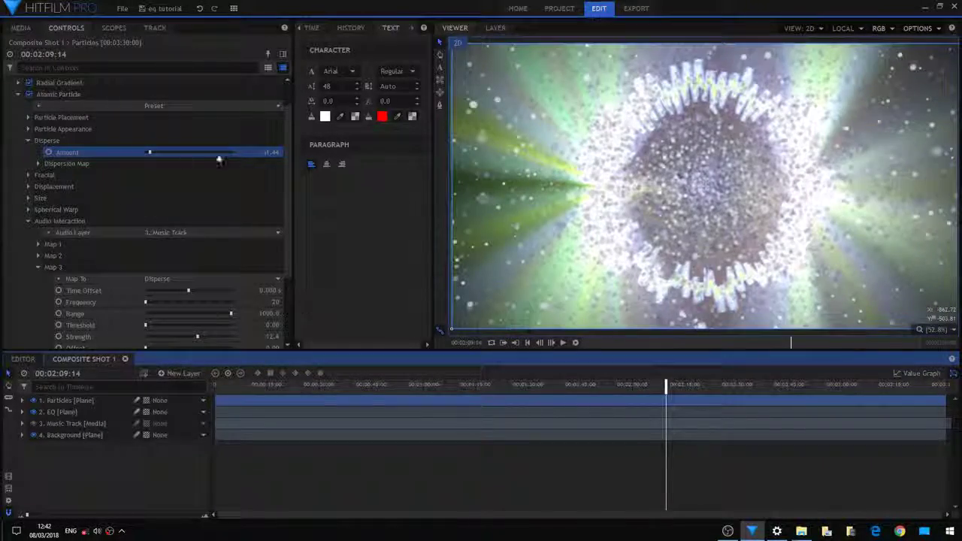
- Set the Disperse Amount to 10 and play the full composite through to 00:02:07:00
{"action": "left_click", "coordinate": [272, 152]}
{"action": "type", "text": "0"}
{"action": "key", "text": "Return"}
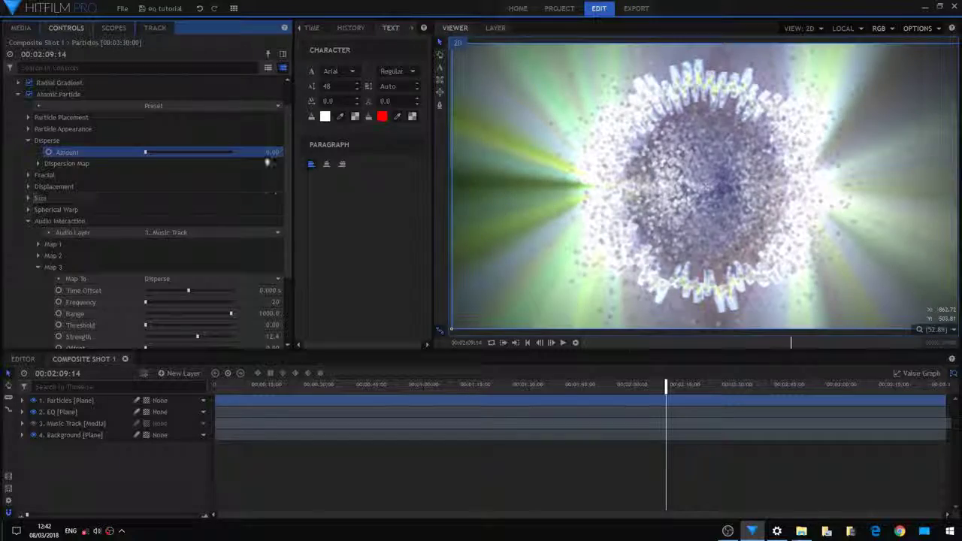
{"action": "left_click_drag", "start_coordinate": [659, 387], "coordinate": [644, 387]}
{"action": "key", "text": "space"}
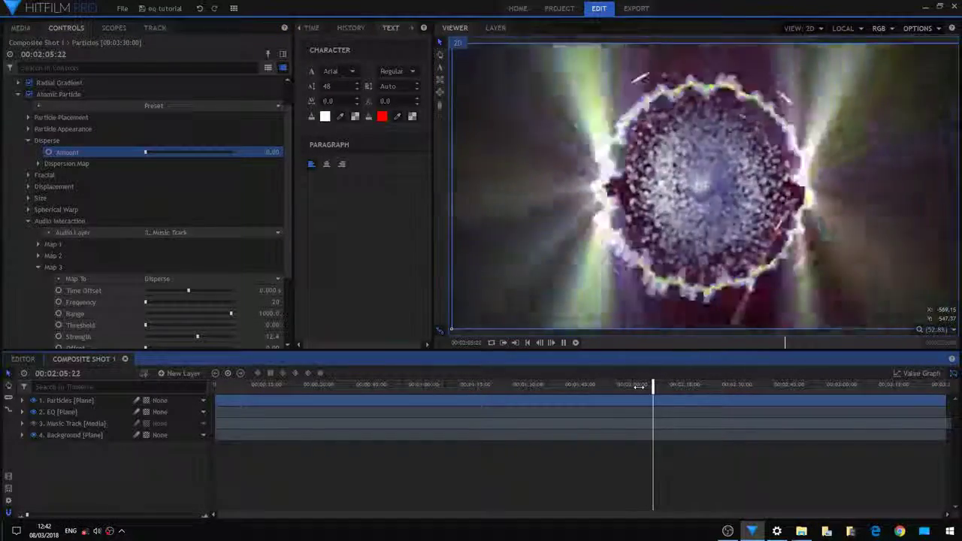
{"action": "key", "text": "space"}
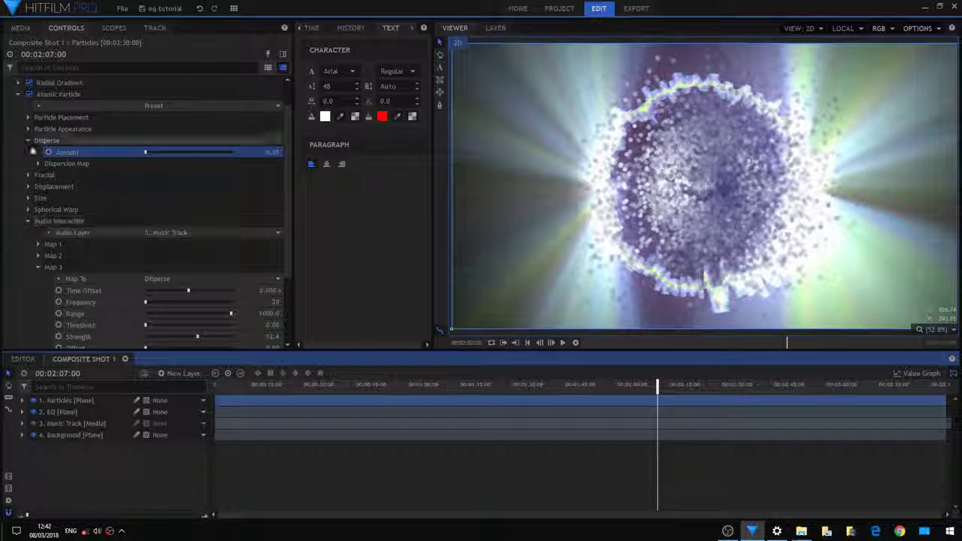
- Collapse the Atomic Particle settings and the Particles layer, and check the full composite at 00:01:55:13 and 00:01:43:28
{"action": "left_click", "coordinate": [28, 141]}
{"action": "left_click", "coordinate": [18, 94]}
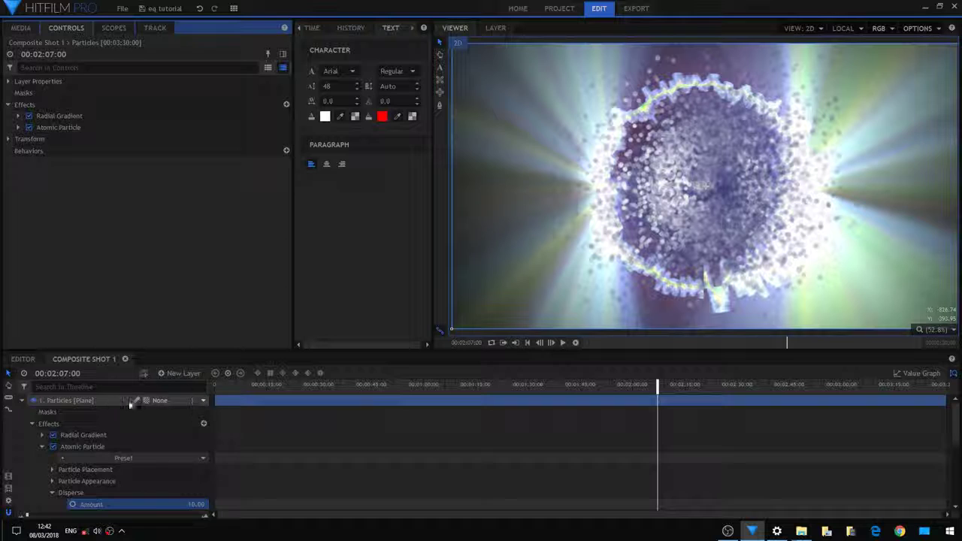
{"action": "left_click", "coordinate": [22, 401]}
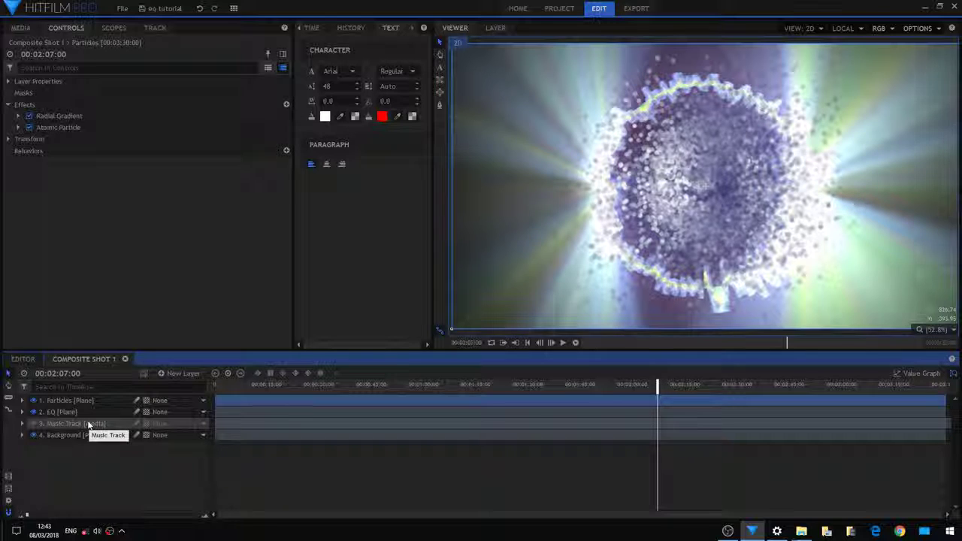
{"action": "left_click_drag", "start_coordinate": [658, 385], "coordinate": [618, 385]}
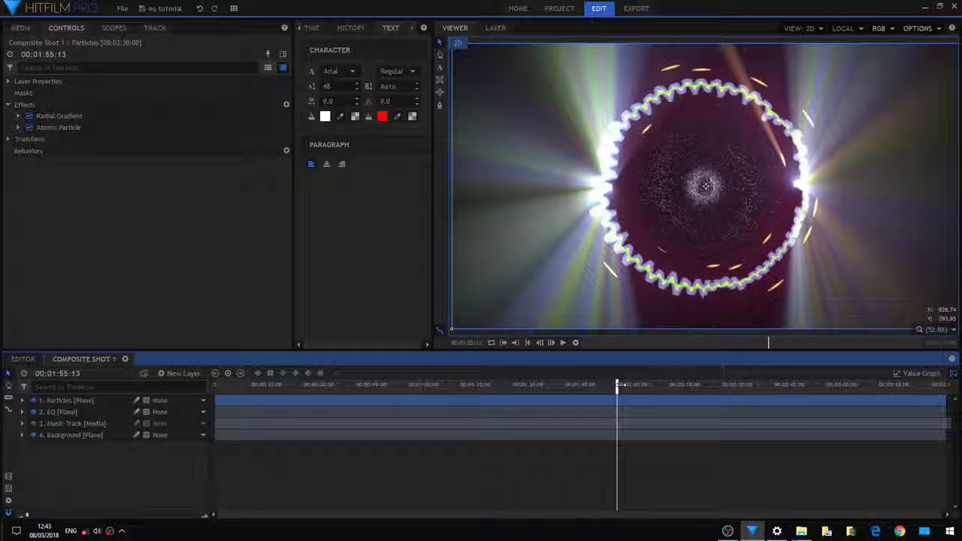
{"action": "left_click_drag", "start_coordinate": [619, 385], "coordinate": [578, 386]}
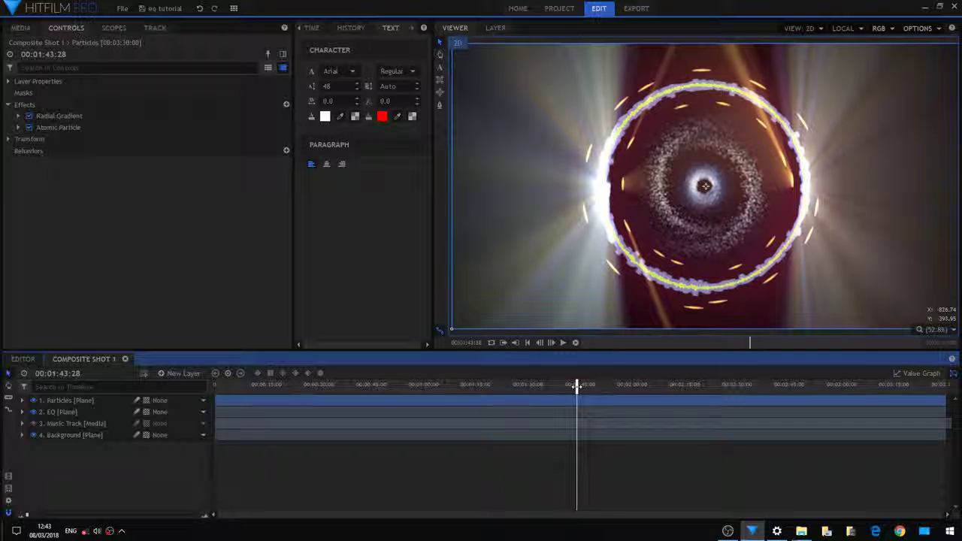